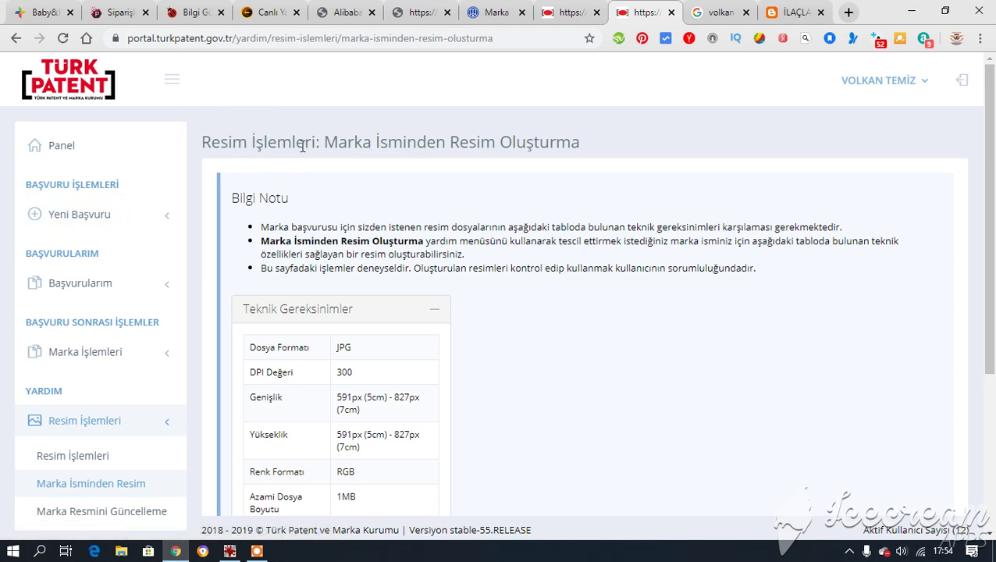
Start a new trademark (Marka) application and go to its Marka Başvuru Bilgileri section.
left_click(83, 216)
scroll(83, 215, "down", 1)
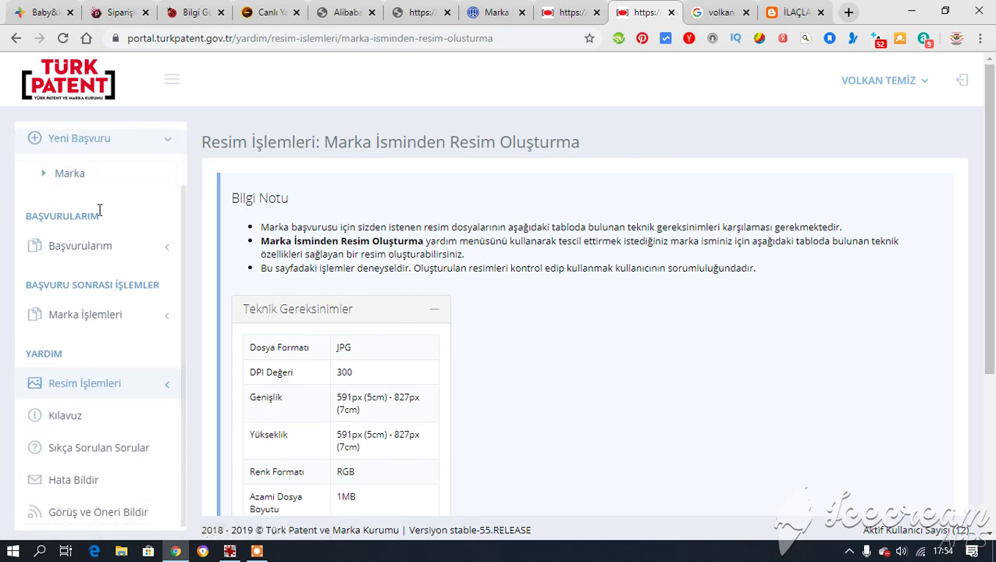
left_click(70, 173)
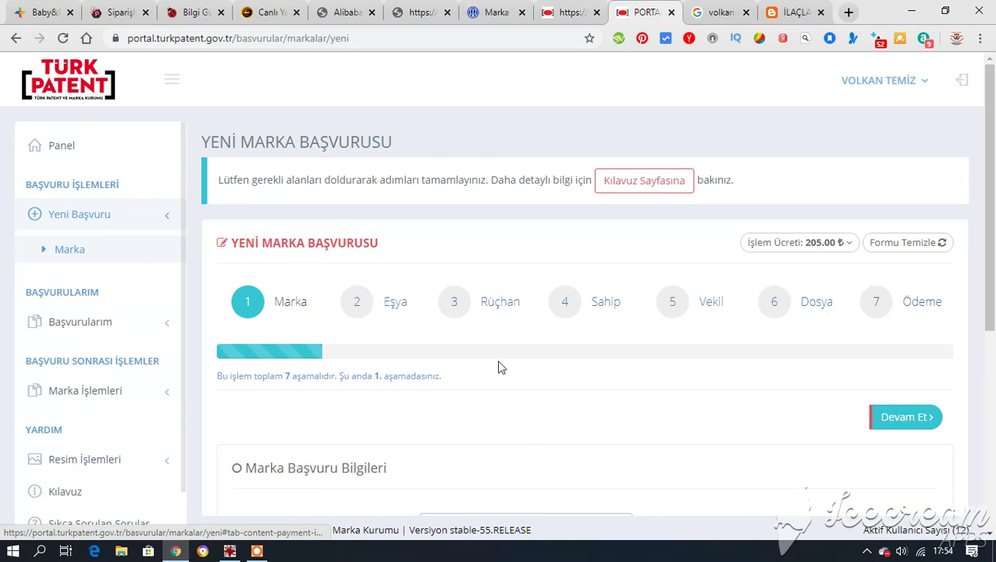
scroll(263, 336, "down", 1)
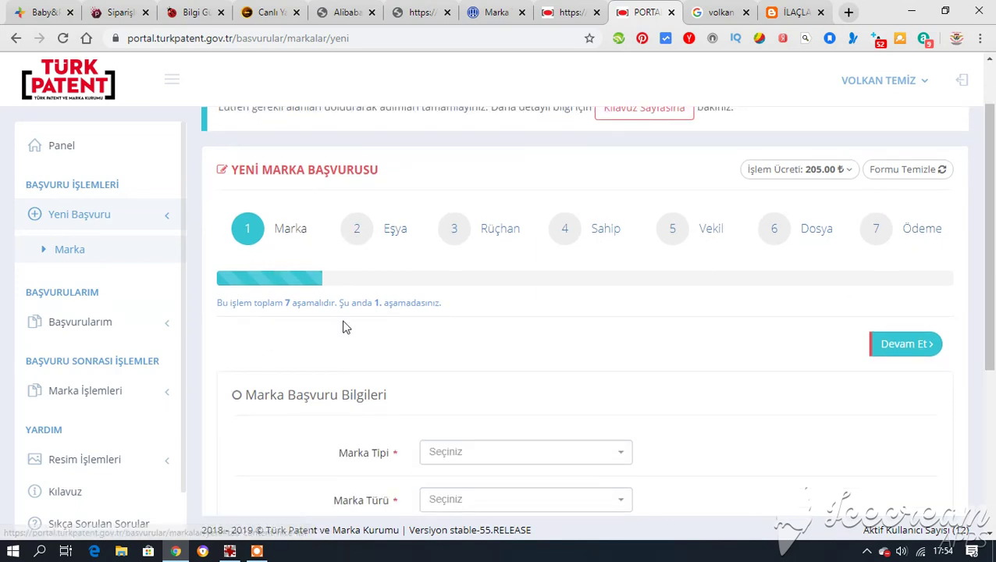
scroll(300, 328, "down", 1)
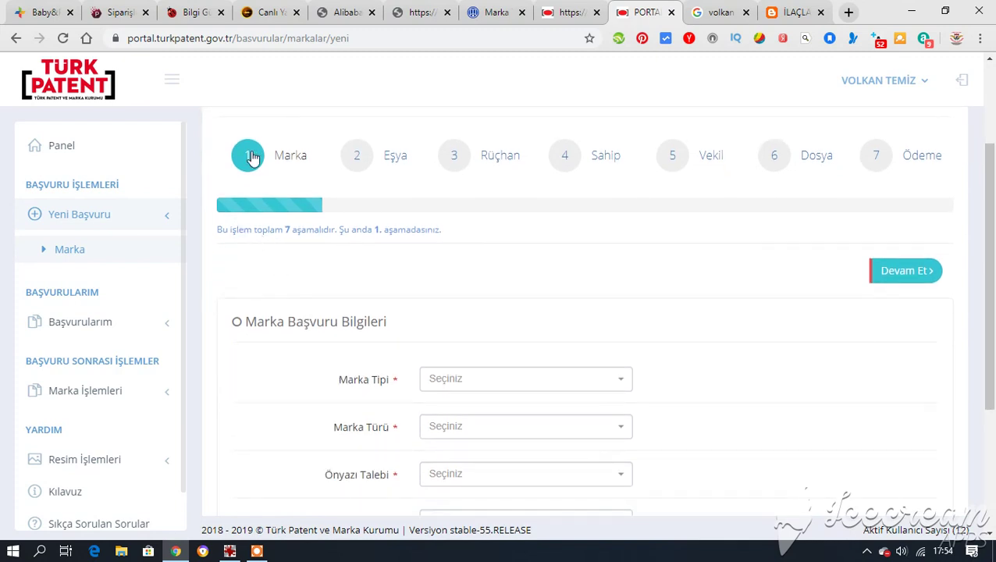
scroll(257, 254, "down", 1)
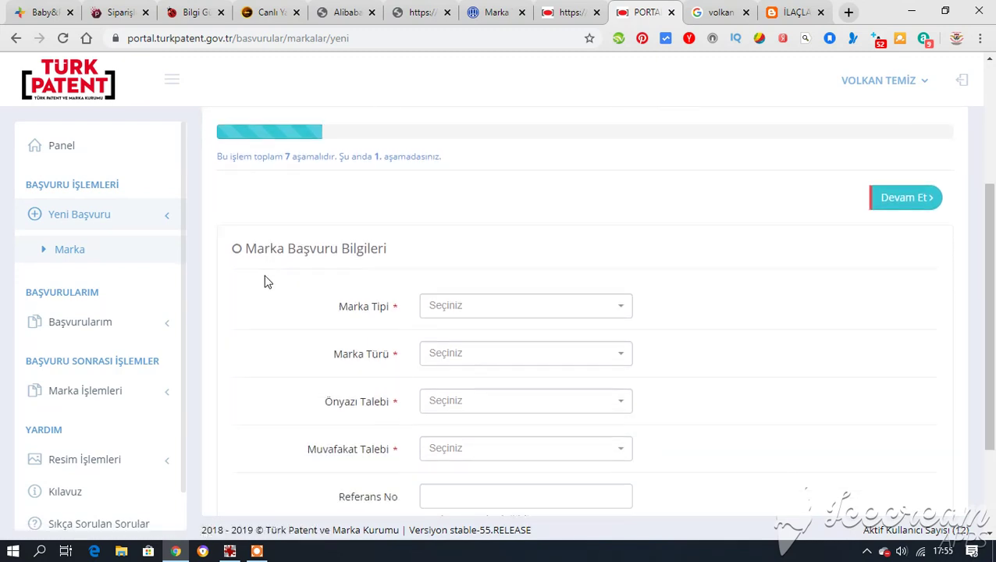
scroll(265, 262, "down", 2)
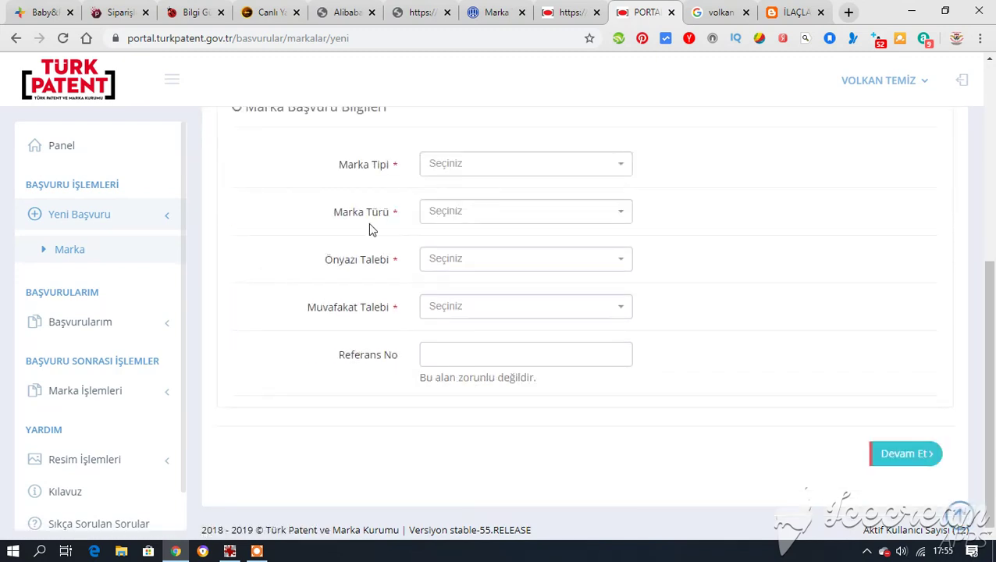
left_click(465, 168)
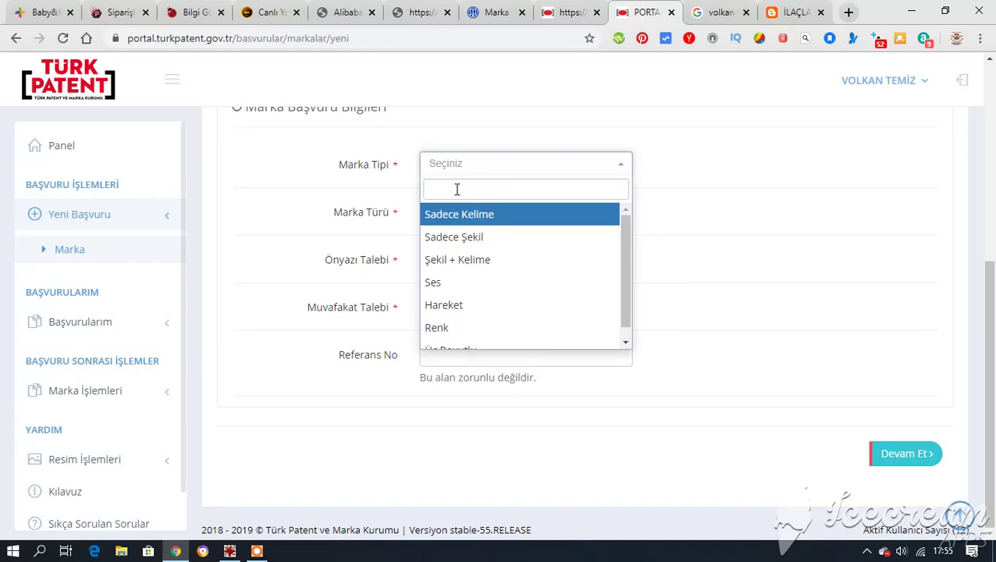
type("ARÇELİK")
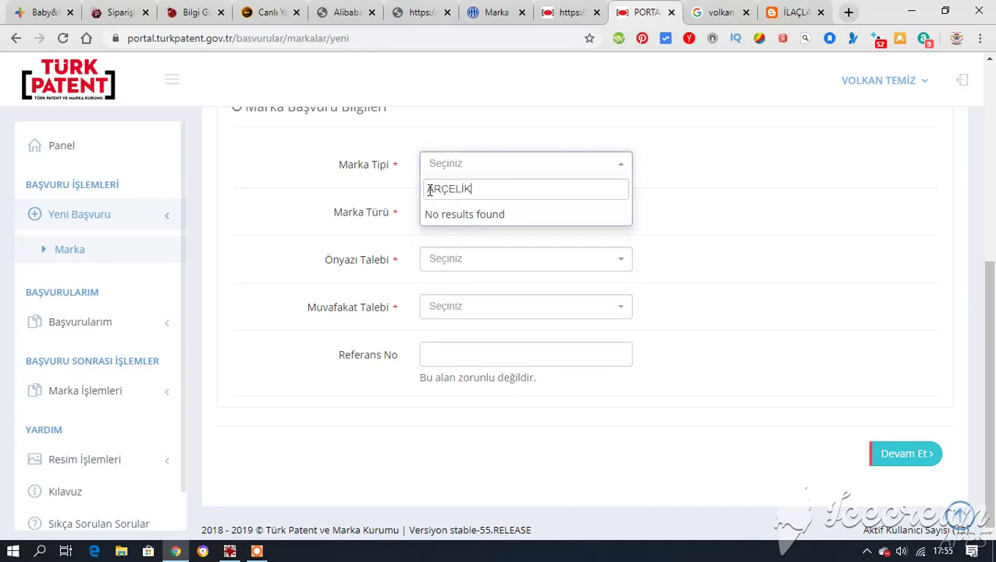
left_click(307, 182)
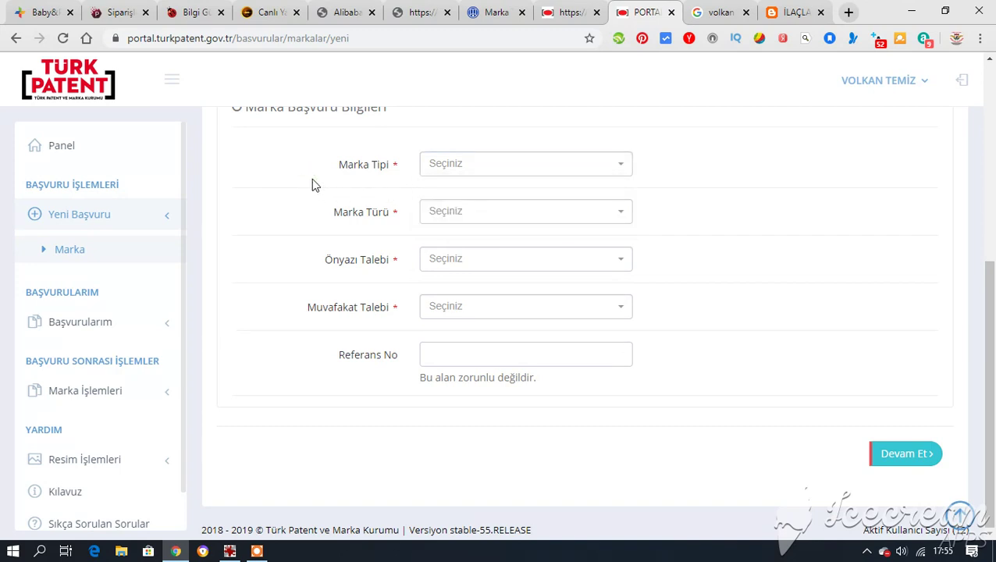
Set Marka Tipi to Sadece Kelime and enter ÇELİK TİCARET as the written expression of the mark sample.
left_click(470, 163)
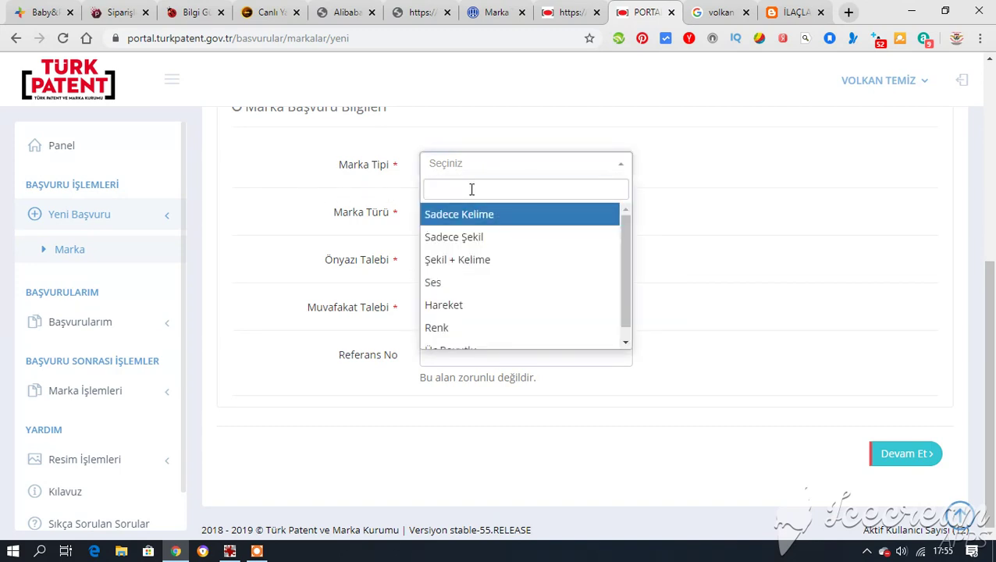
left_click(473, 215)
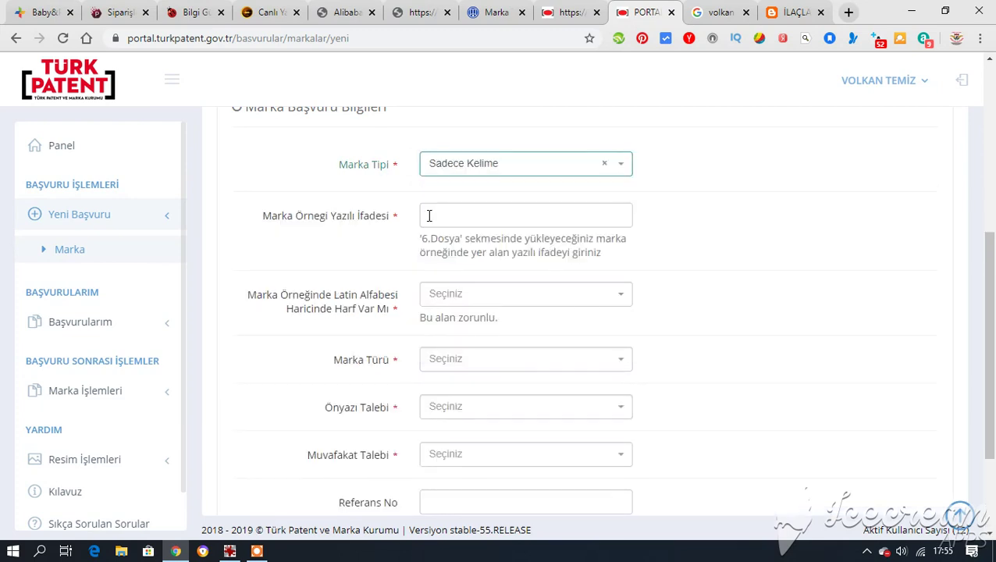
left_click(440, 217)
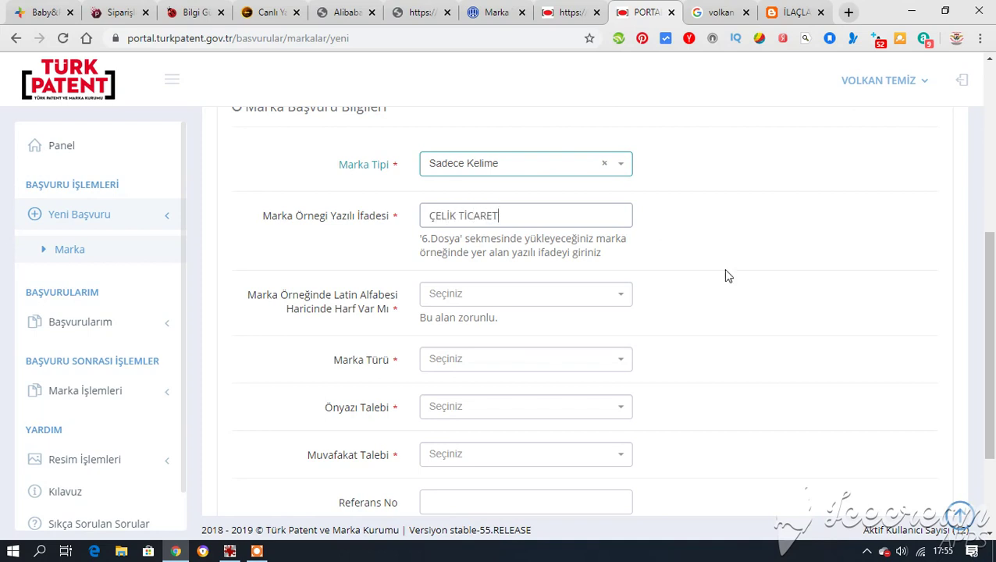
Set the question about letters outside the Latin alphabet to Var and enter ÇELİK TİCARET as the mark's Latin letters.
left_click(556, 294)
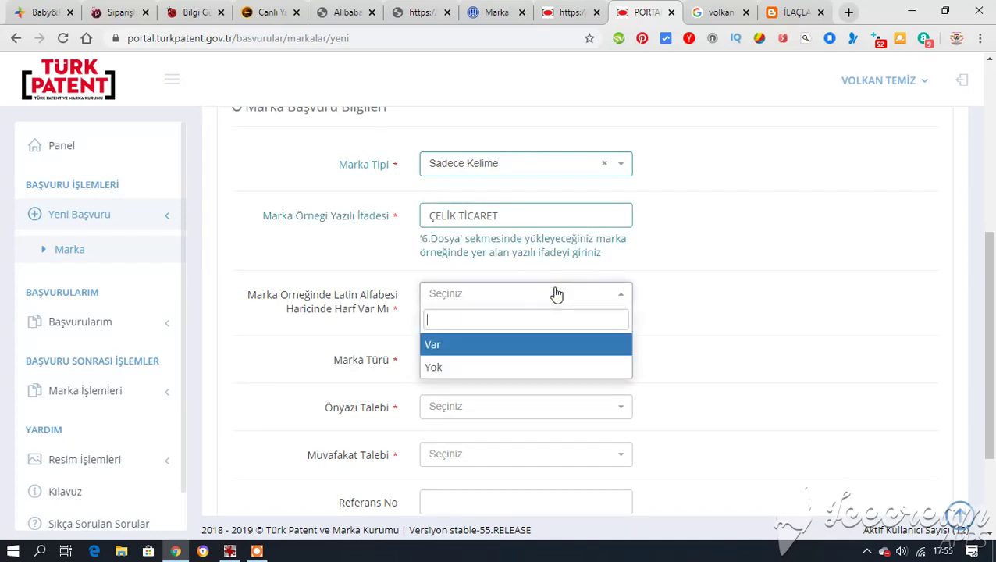
left_click(525, 346)
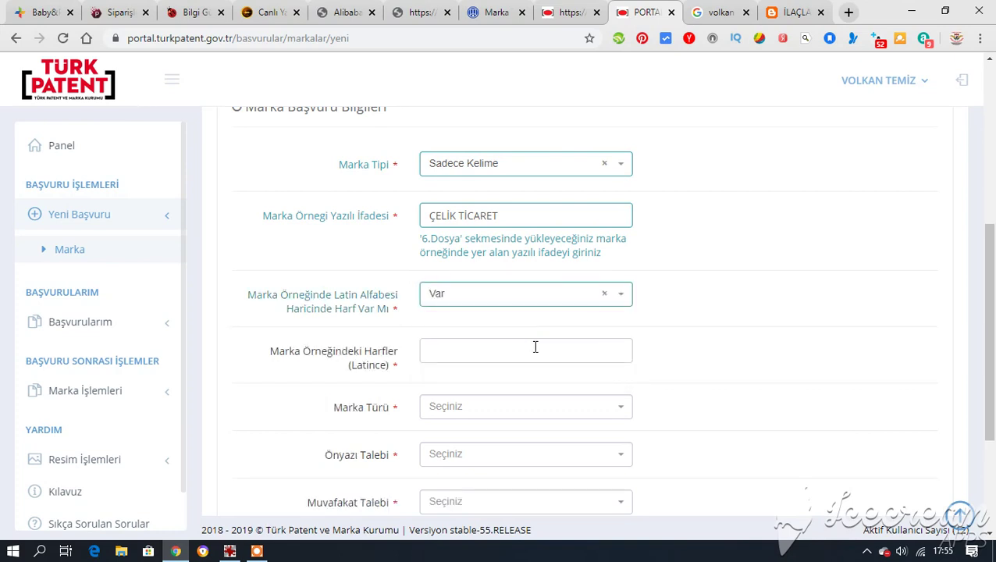
left_click(461, 351)
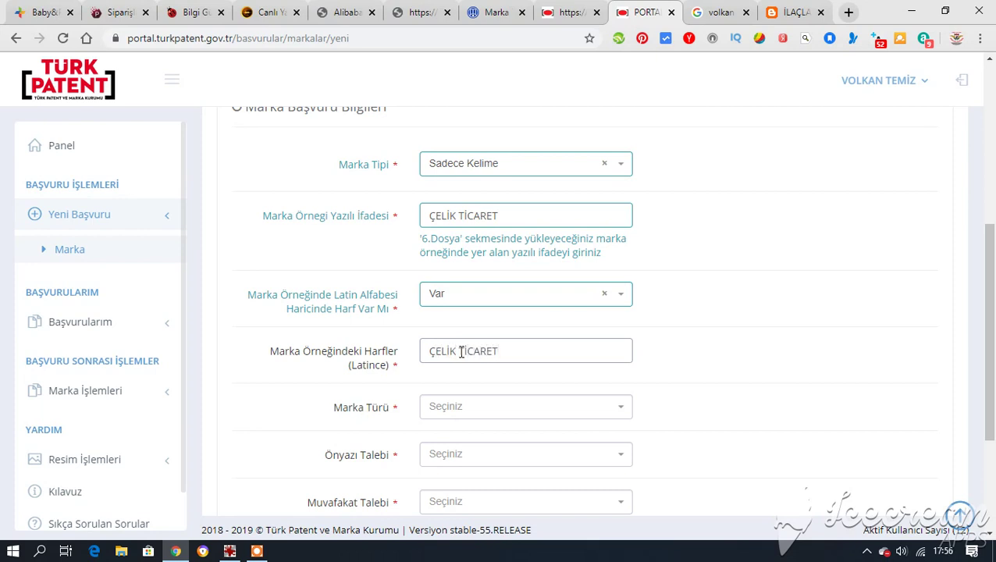
Set Marka Türü to Ticaret/Hizmet Markası and Önyazı Talebi to Yok.
left_click(544, 406)
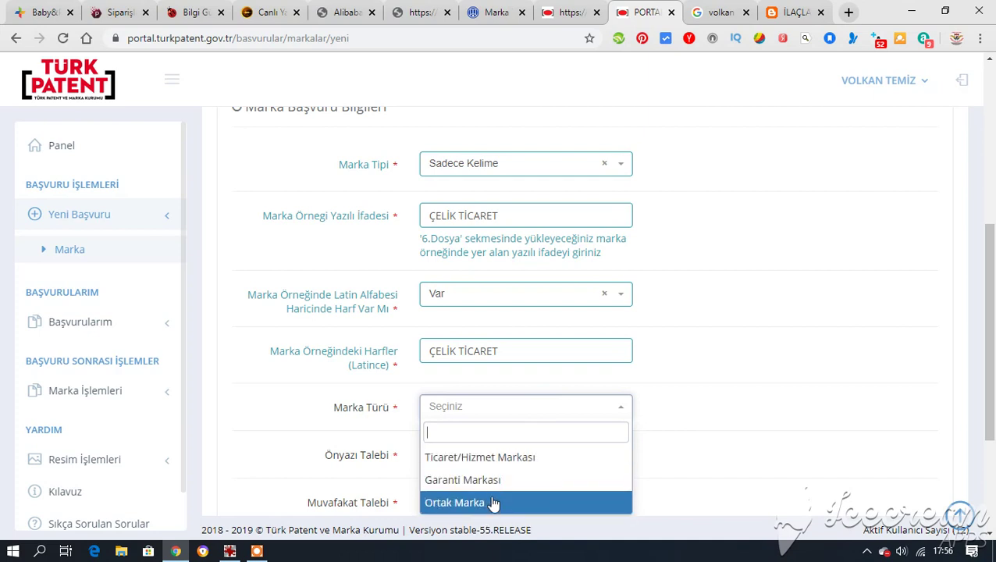
left_click(506, 461)
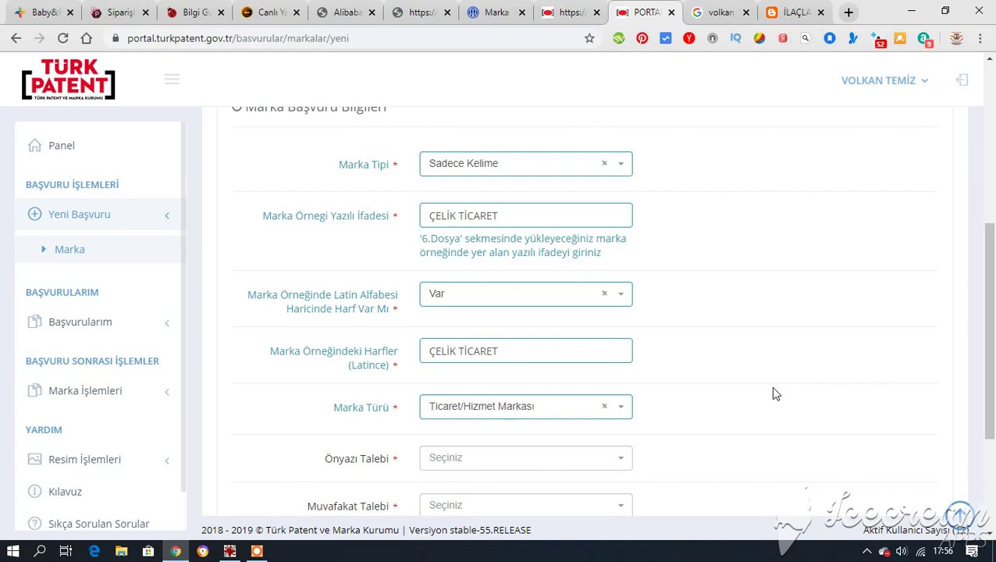
scroll(703, 394, "down", 1)
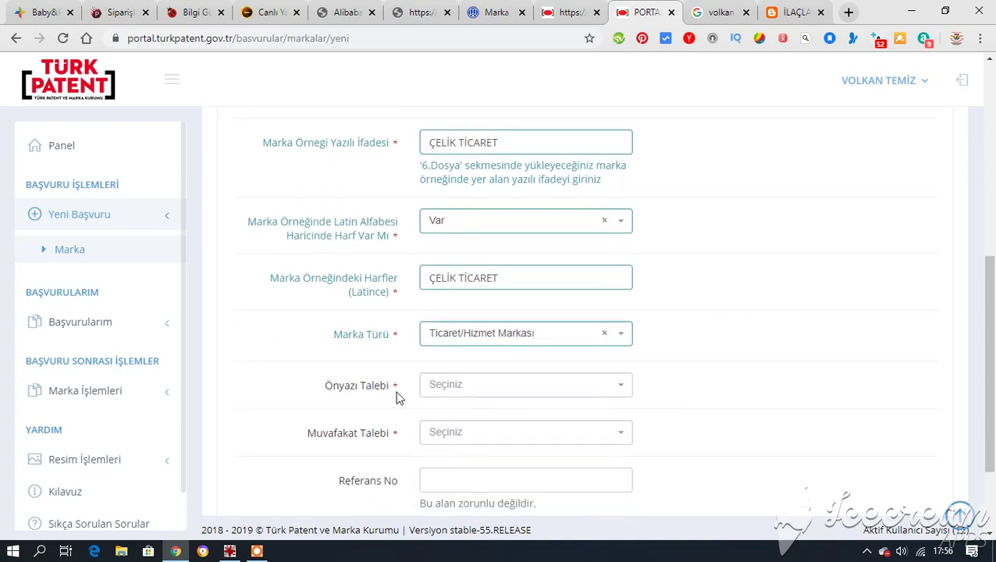
left_click(456, 384)
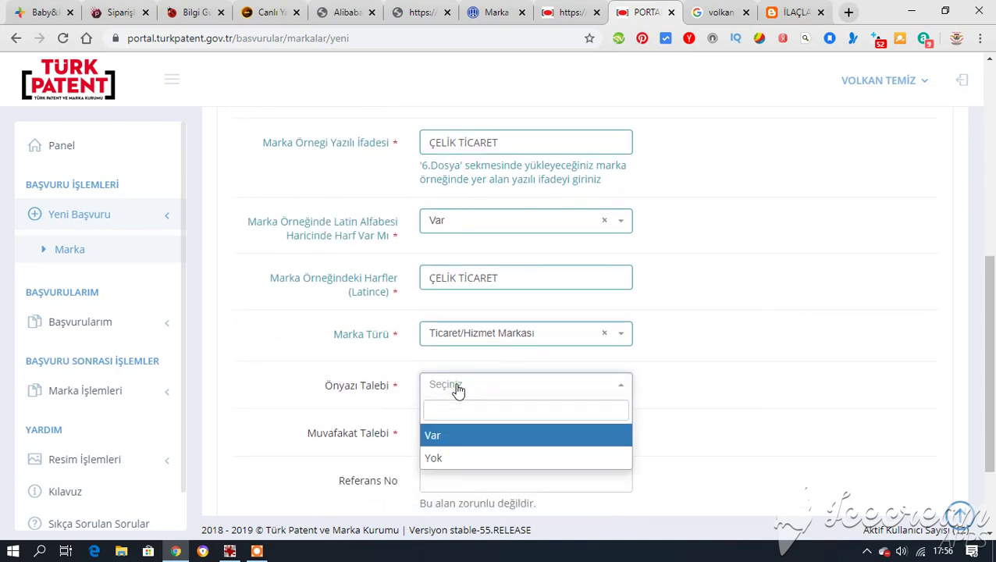
left_click(458, 458)
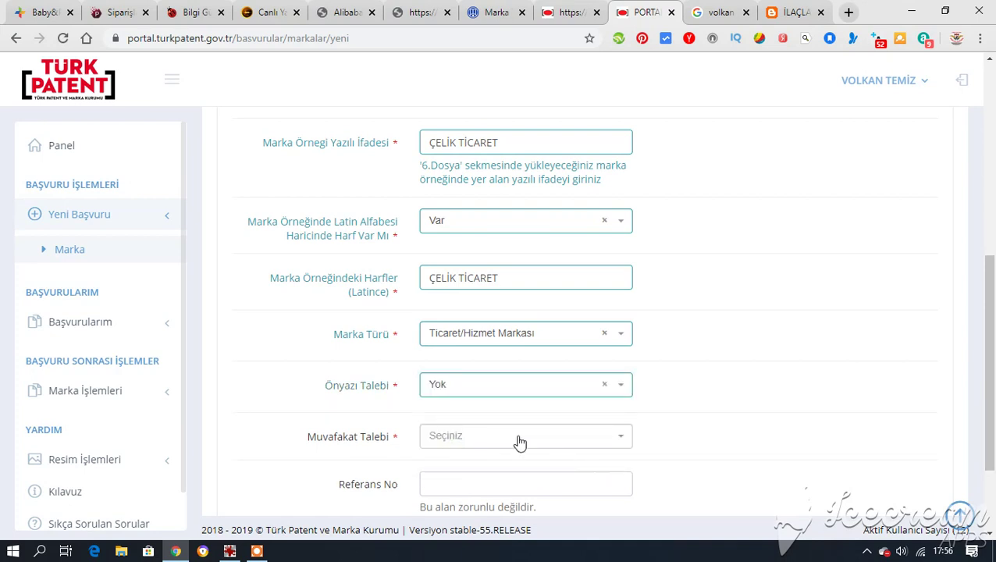
Set Muvafakat Talebi to Yok, leave Referans No empty, and proceed to the Eşya stage.
left_click(519, 439)
scroll(521, 439, "down", 1)
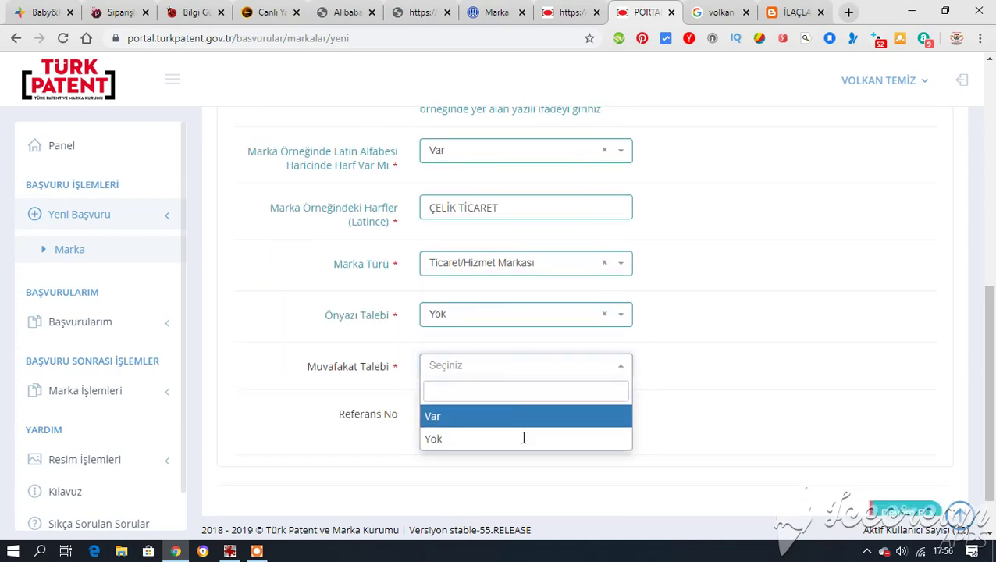
left_click(499, 441)
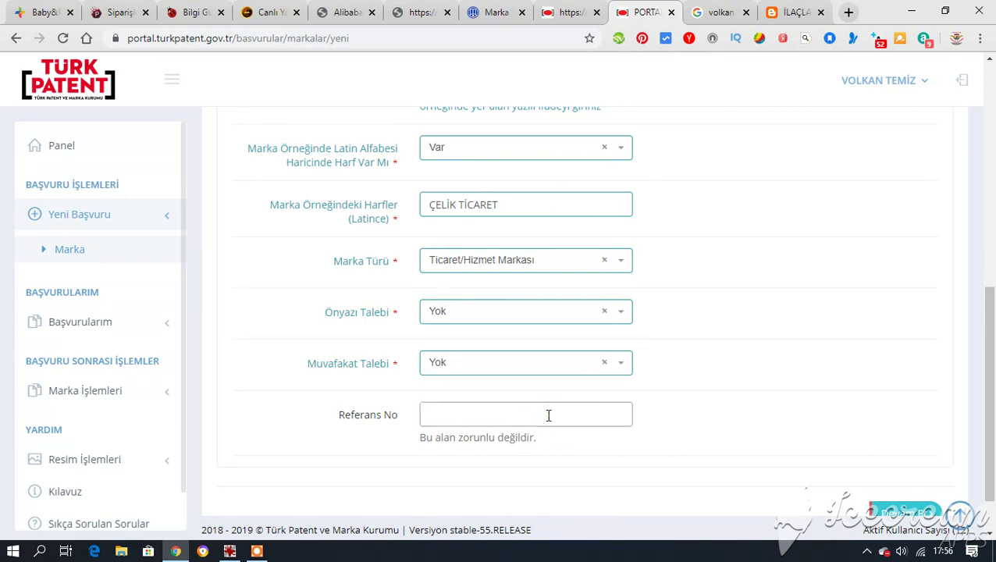
scroll(680, 406, "down", 1)
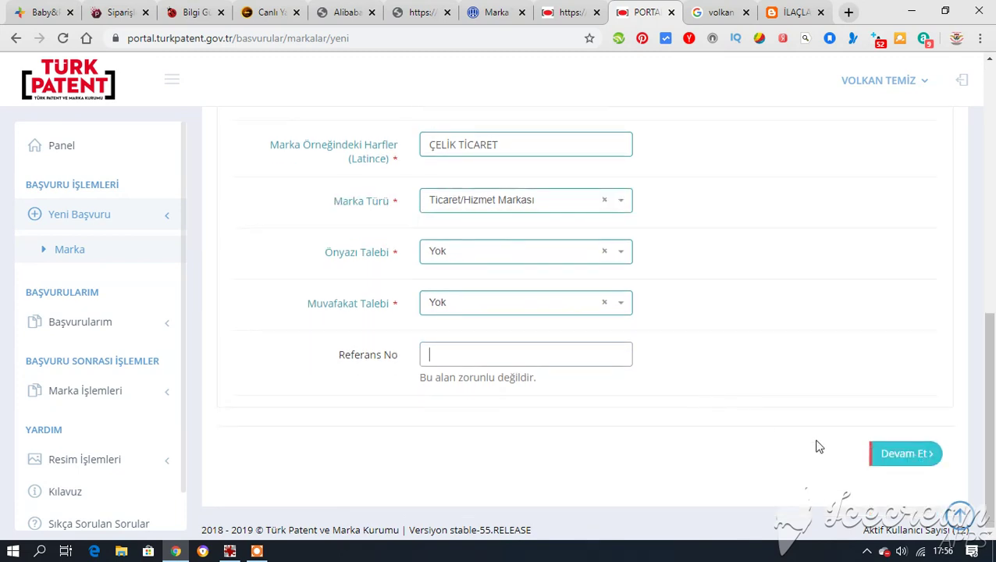
left_click(899, 461)
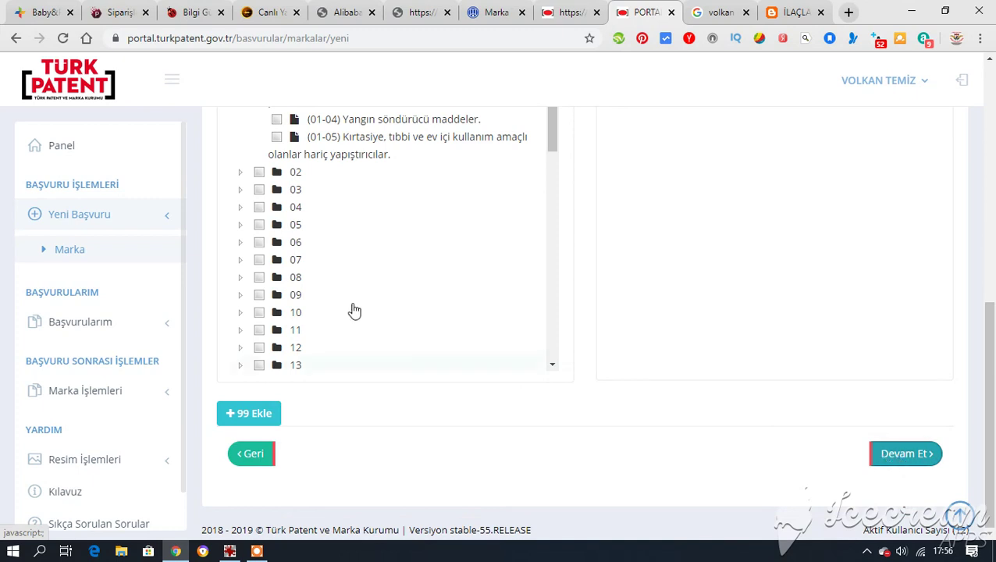
Select items 01-01 and 01-02 under class 01 and look through the remaining classes up to 45.
scroll(547, 308, "up", 3)
scroll(556, 288, "up", 1)
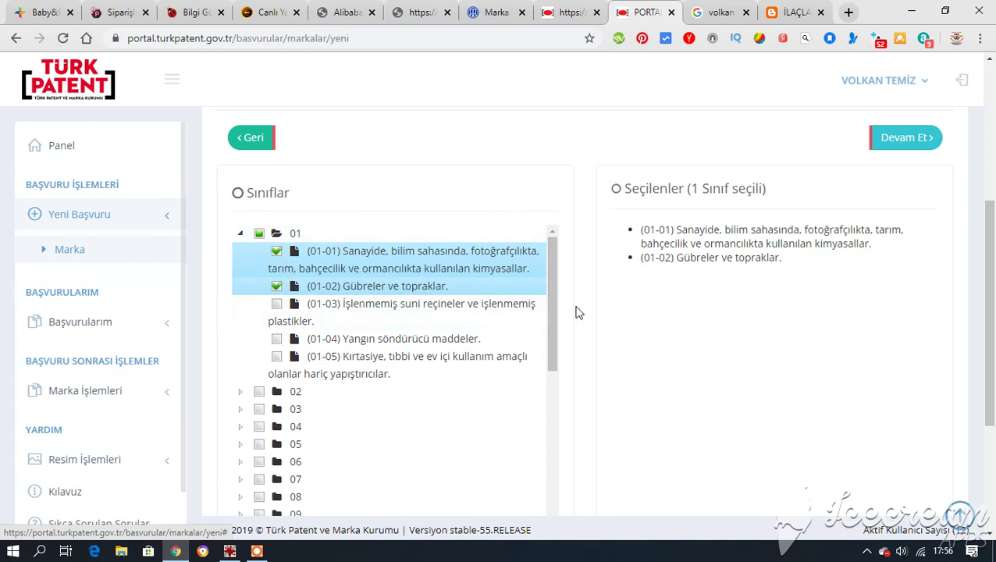
left_click_drag(549, 290, 549, 492)
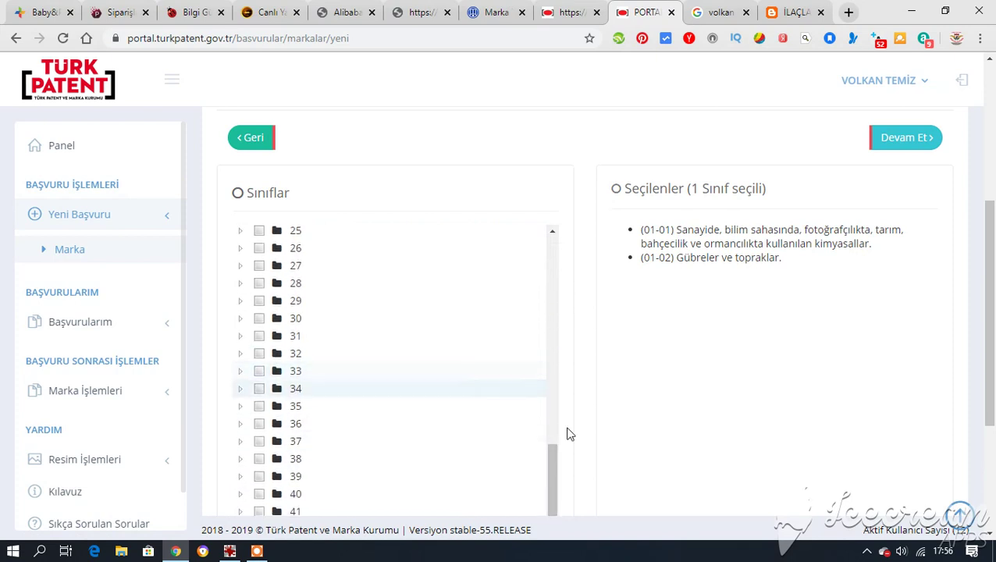
scroll(571, 444, "down", 3)
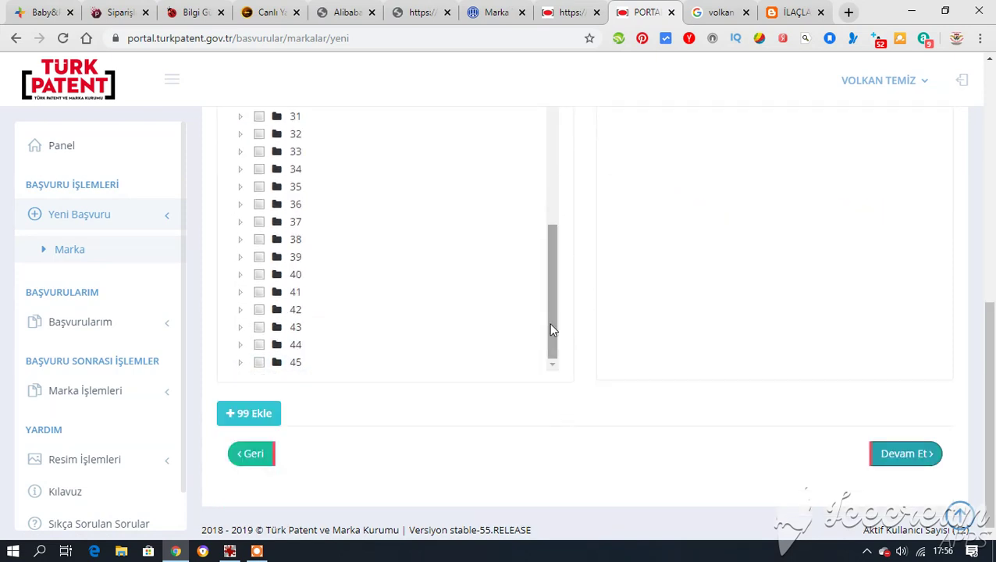
left_click_drag(550, 328, 553, 195)
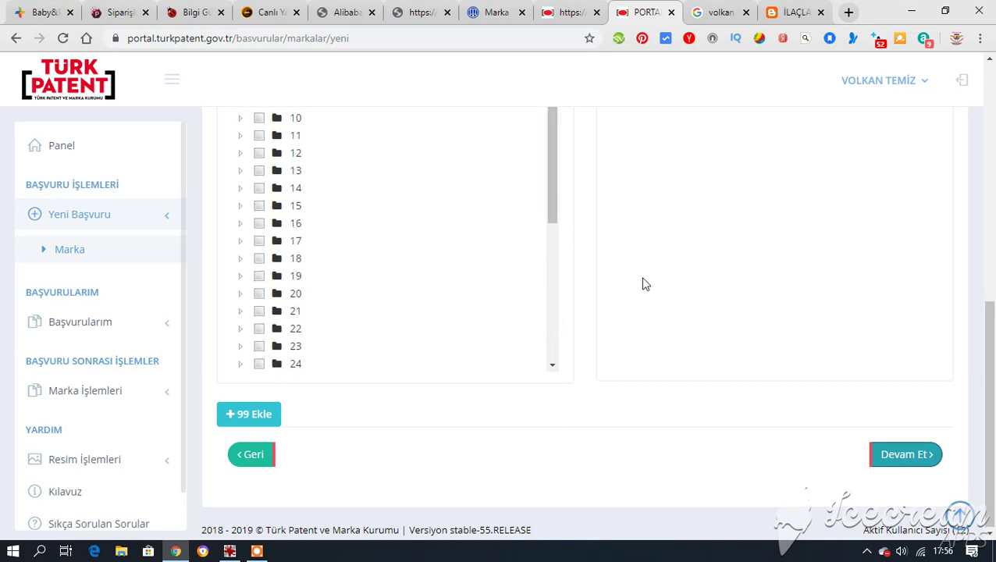
scroll(629, 338, "up", 3)
left_click_drag(557, 418, 559, 304)
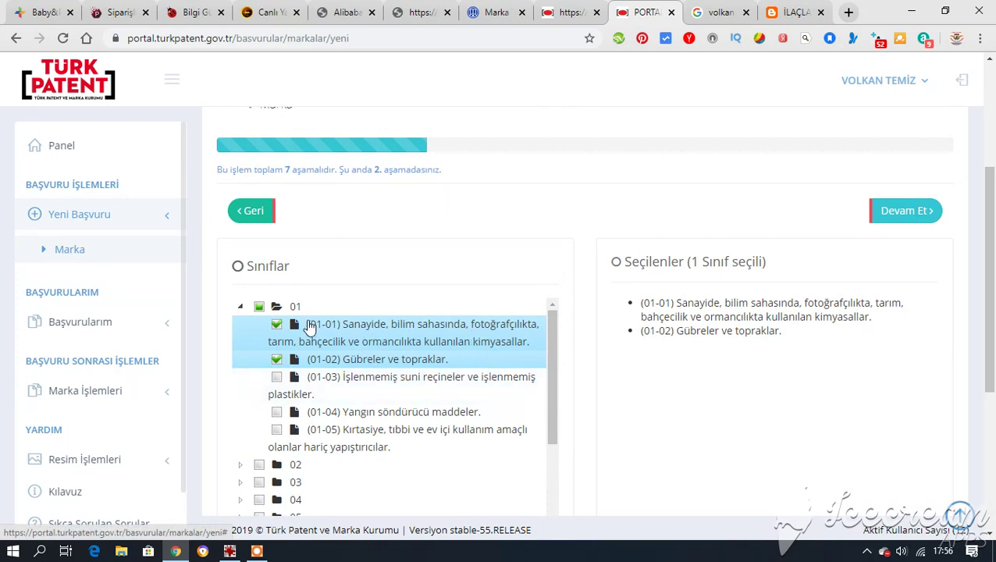
Proceed past the Rüçhan stage without adding a priority claim and review the owner table in the Sahip stage.
left_click(907, 218)
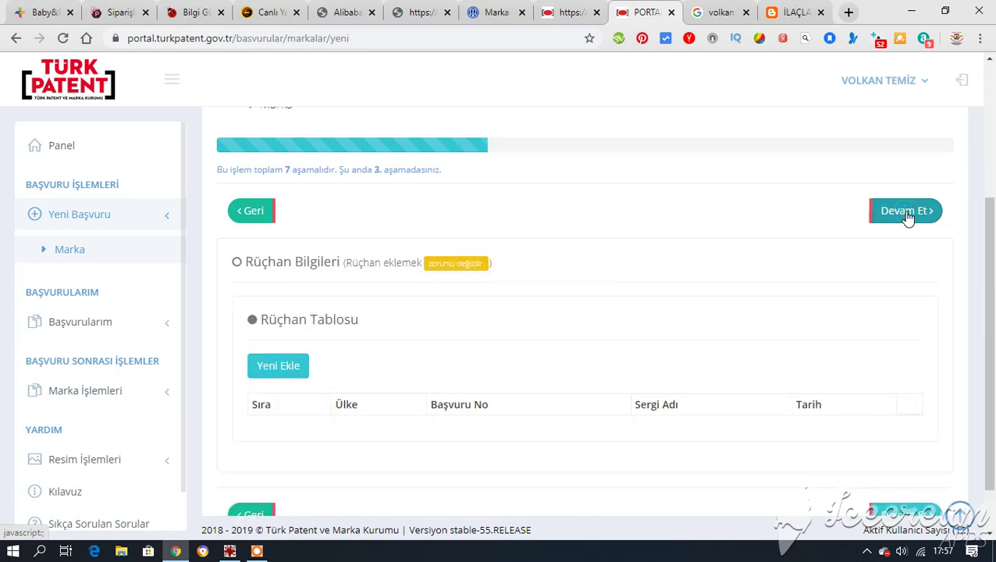
scroll(566, 357, "down", 1)
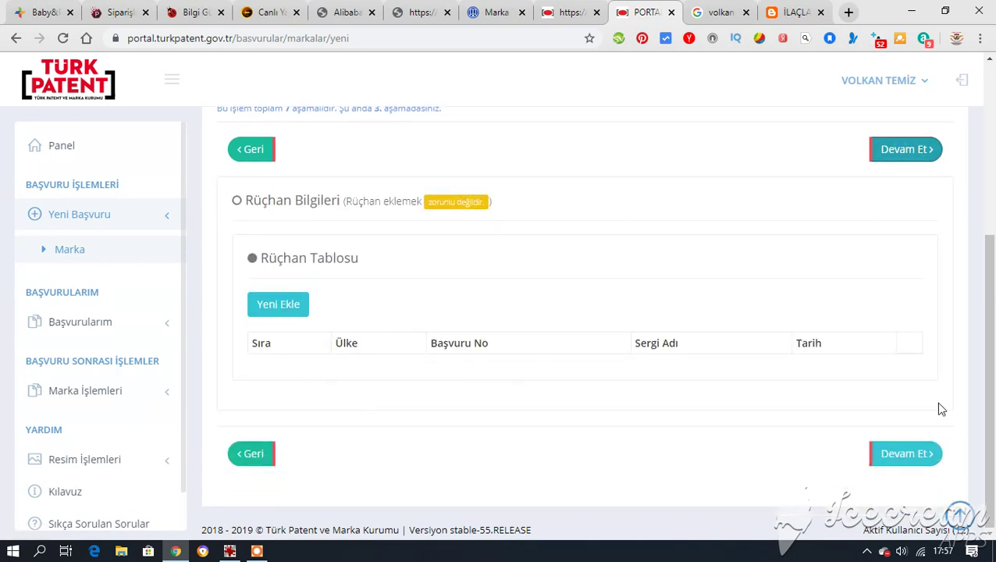
left_click(906, 149)
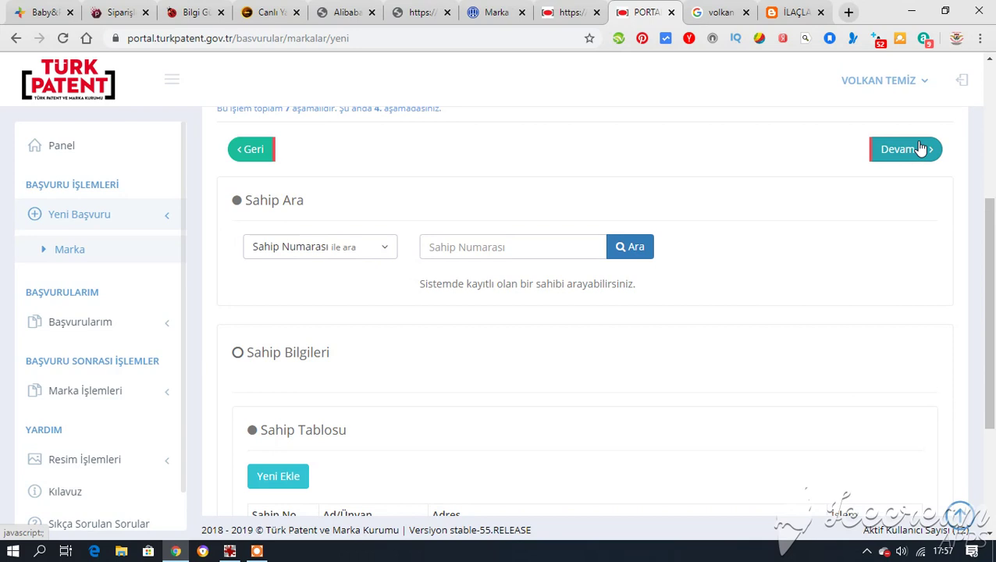
scroll(894, 174, "down", 2)
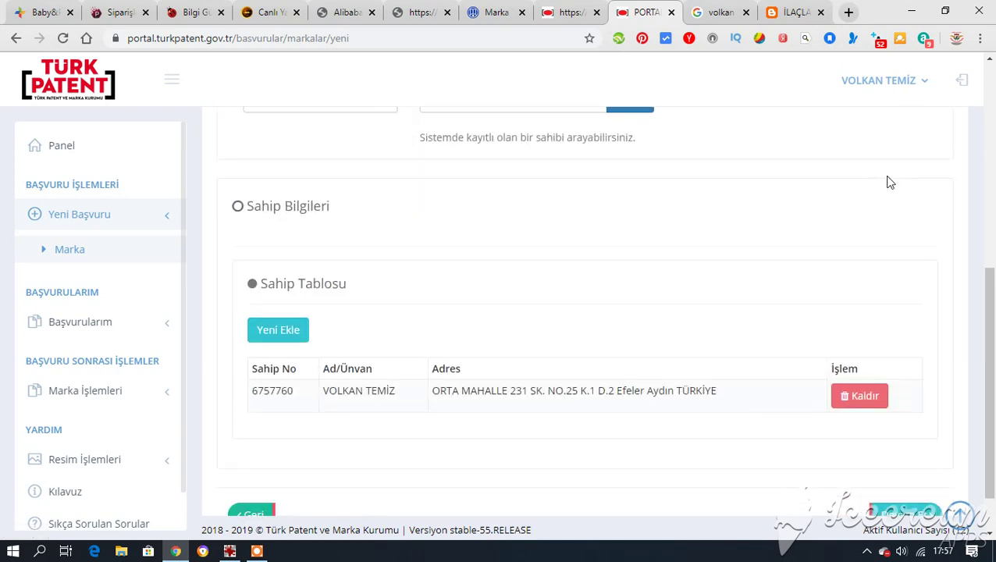
scroll(890, 182, "up", 3)
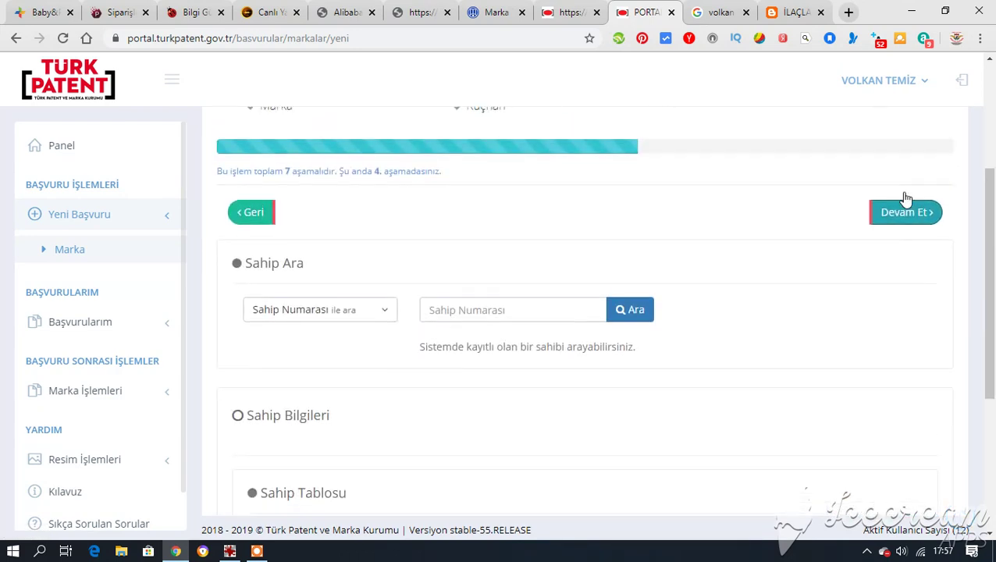
scroll(902, 195, "down", 2)
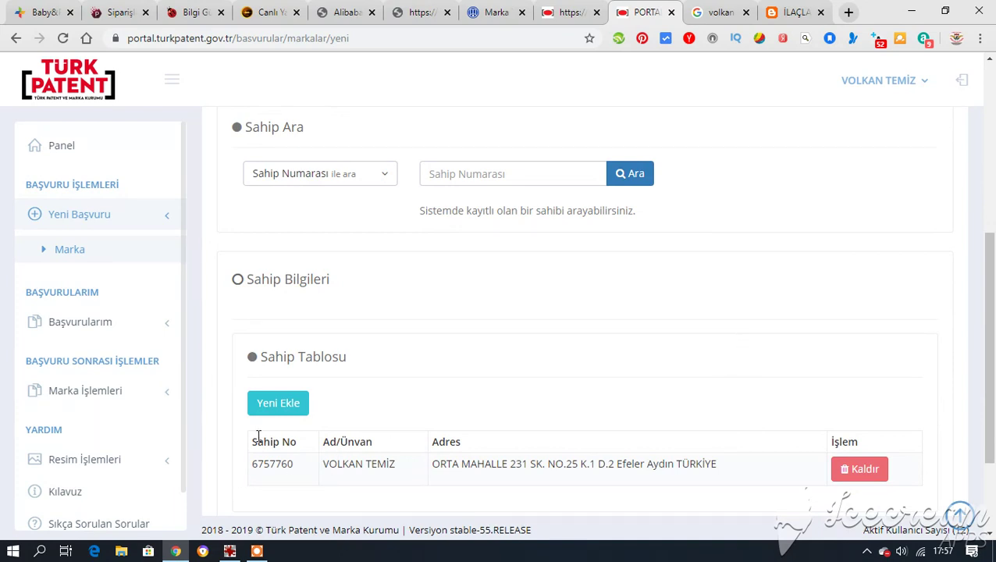
Keep the listed owner in the Sahip stage and proceed through the Vekil stage to Dosya without adding an attorney.
scroll(695, 343, "up", 2)
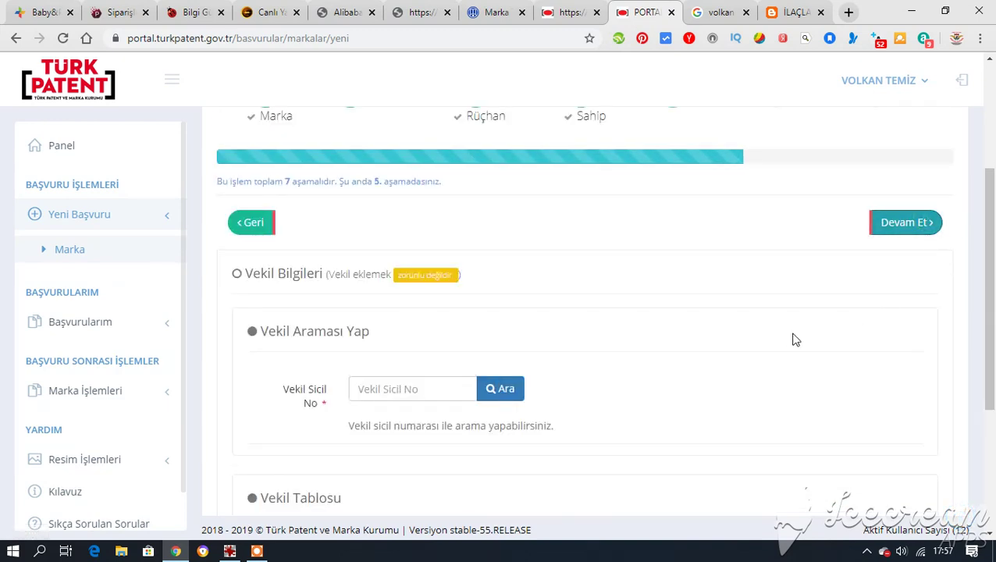
scroll(795, 340, "down", 1)
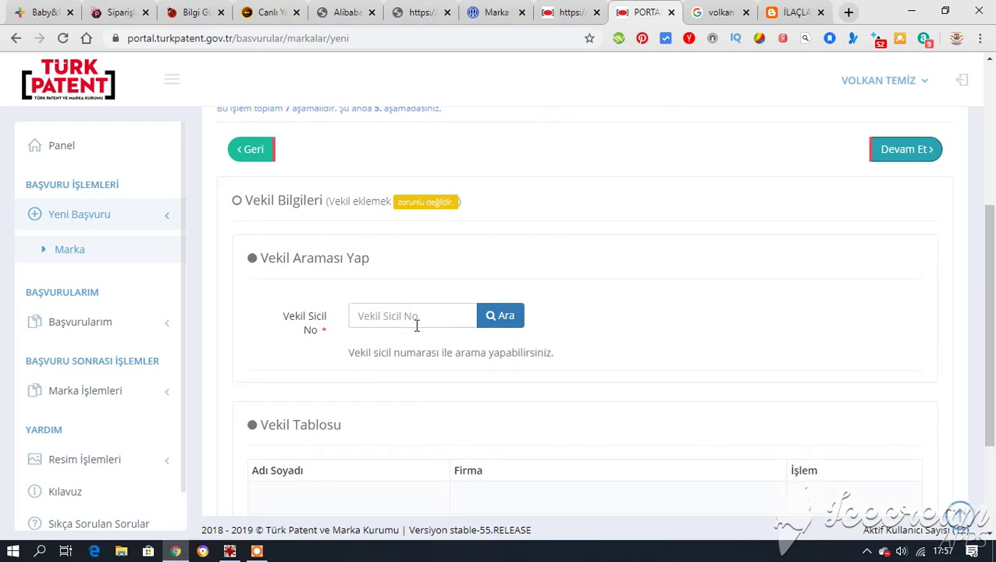
scroll(808, 309, "down", 2)
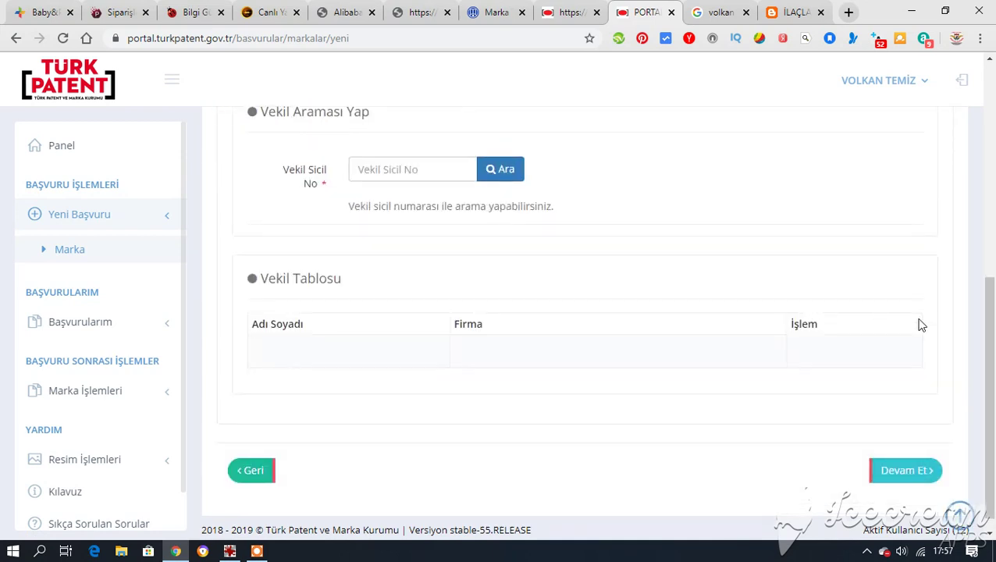
scroll(917, 327, "up", 2)
left_click(898, 150)
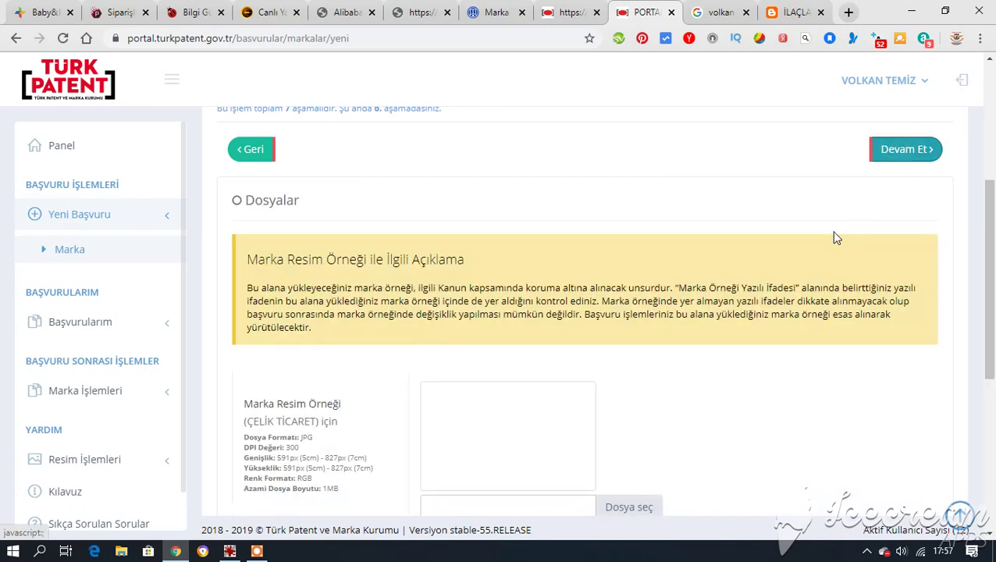
Review the upload fields of the Dosya stage and highlight the permitted width range for the Marka Resim Örneği image.
scroll(724, 328, "down", 2)
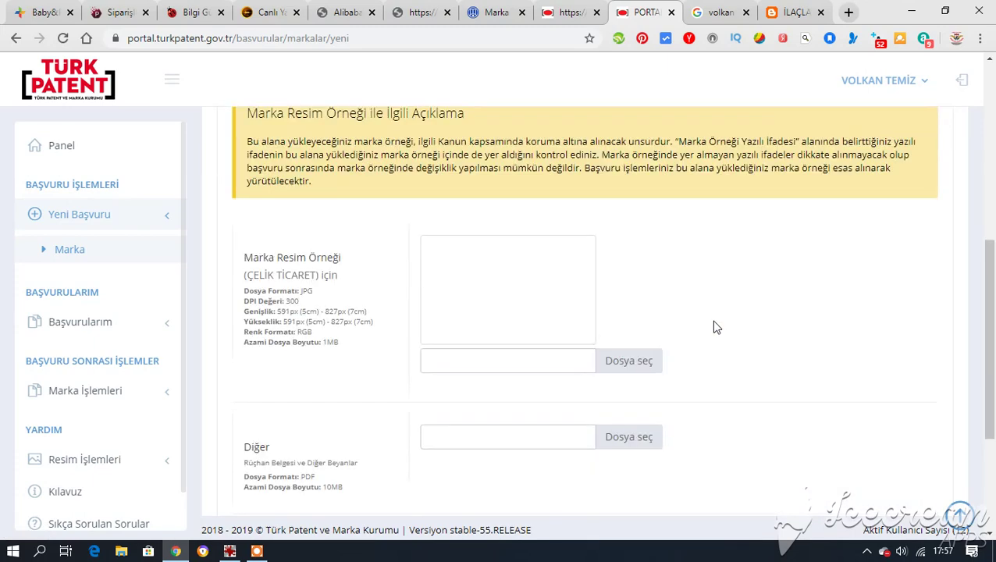
scroll(522, 274, "down", 1)
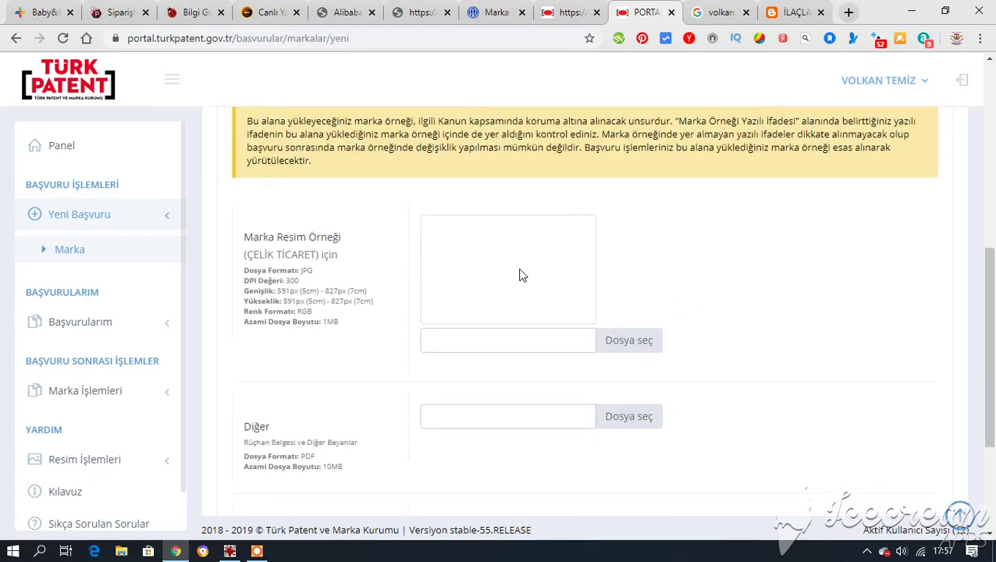
scroll(521, 275, "down", 3)
scroll(613, 280, "up", 2)
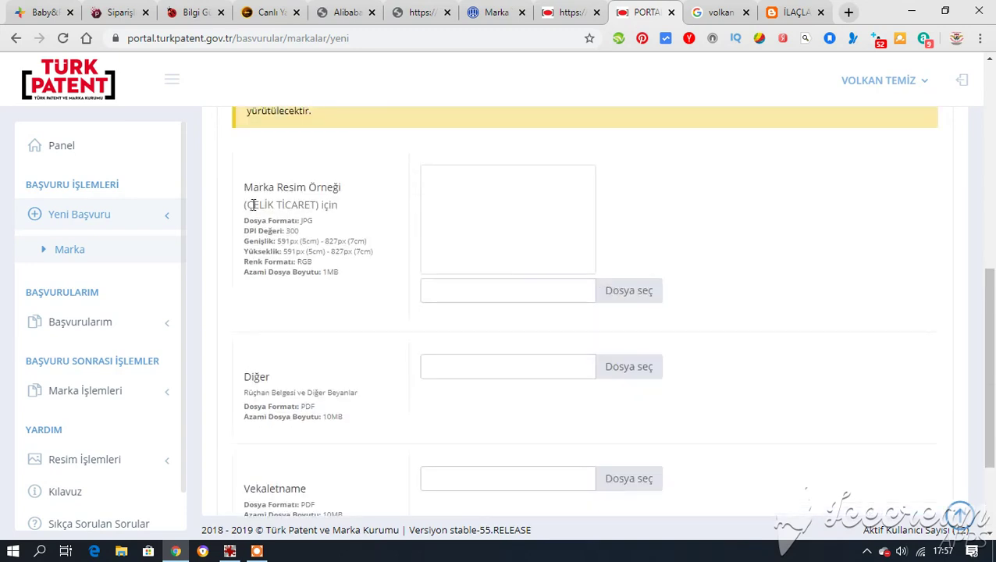
left_click_drag(279, 240, 366, 240)
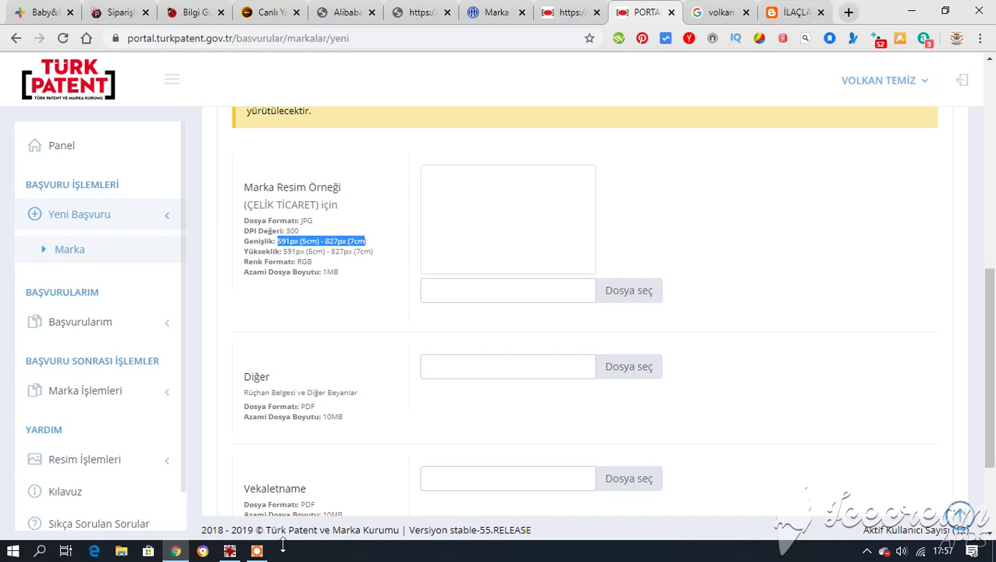
Switch to IrfanView, resample the open logo image at 591 x 827 pixels and 300 DPI, and close the viewer without saving.
left_click(230, 551)
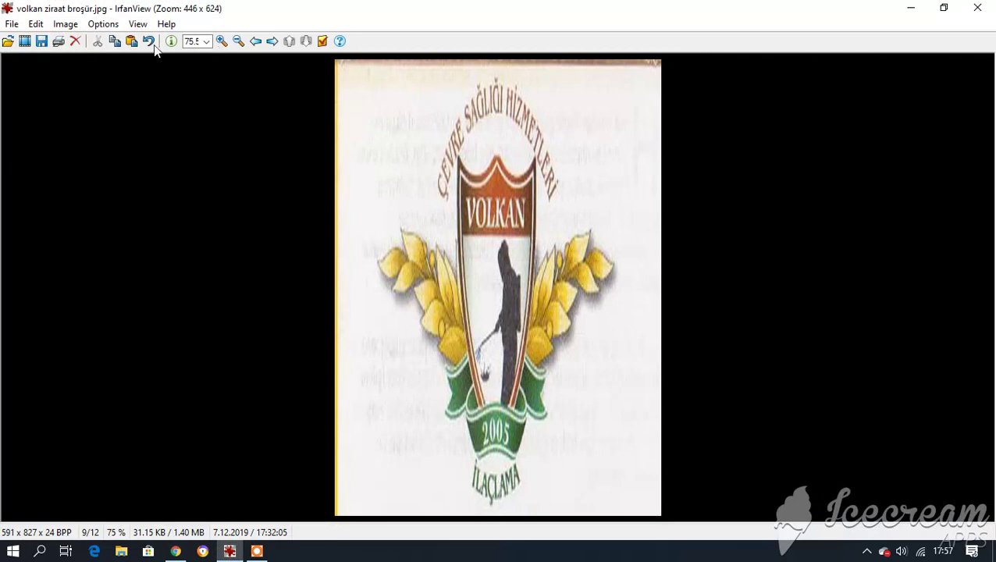
left_click(36, 24)
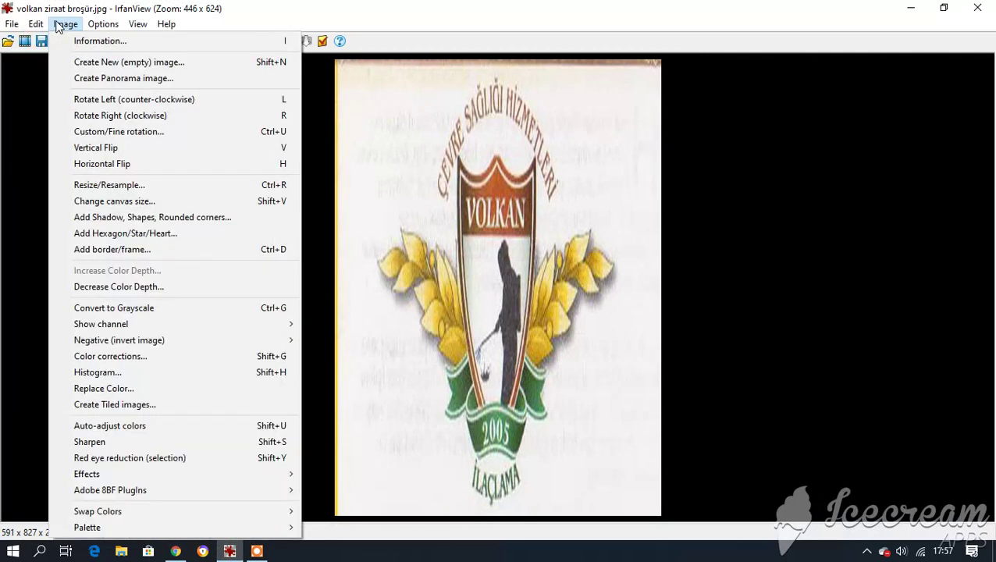
left_click(57, 26)
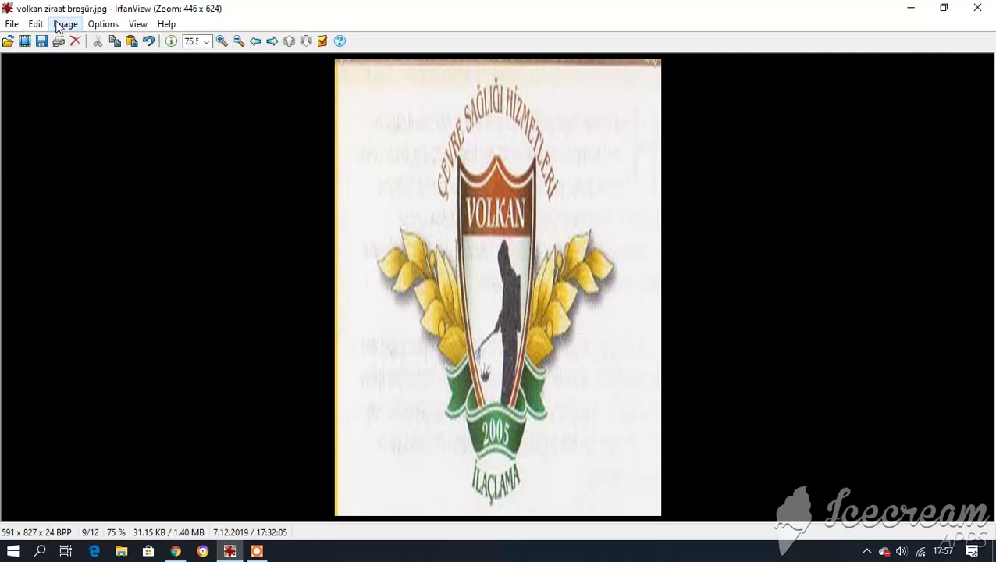
left_click(57, 26)
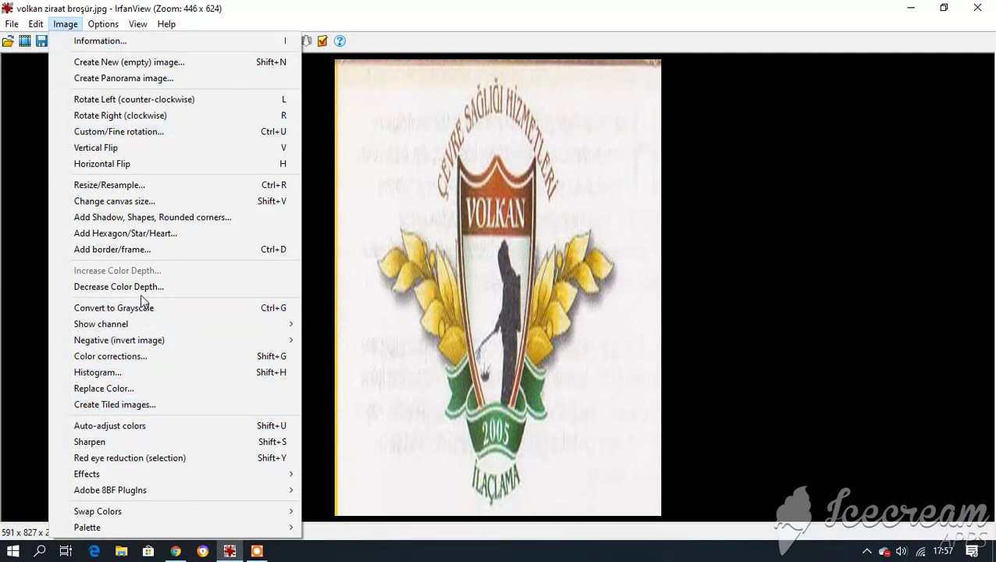
left_click(144, 186)
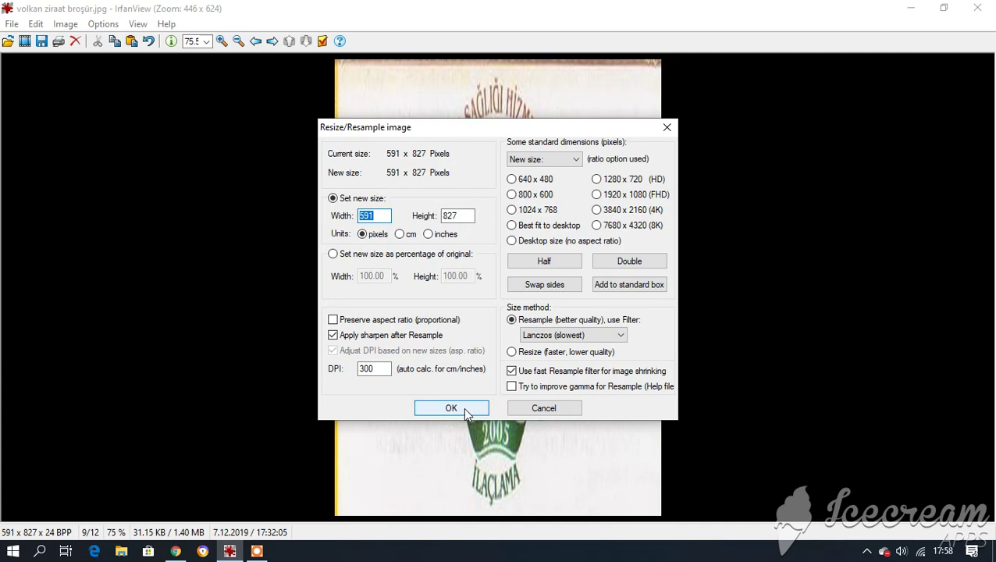
double_click(361, 367)
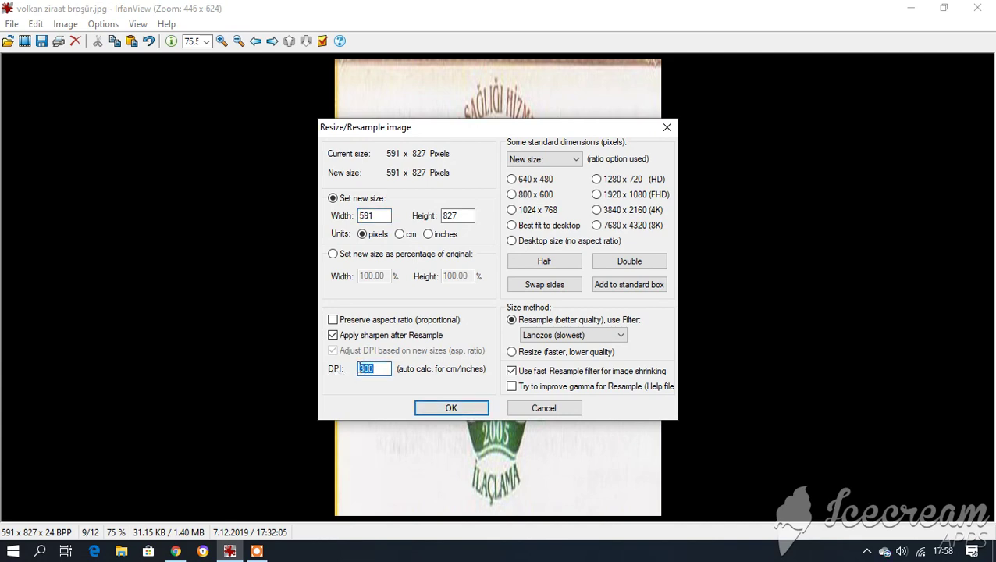
left_click(451, 409)
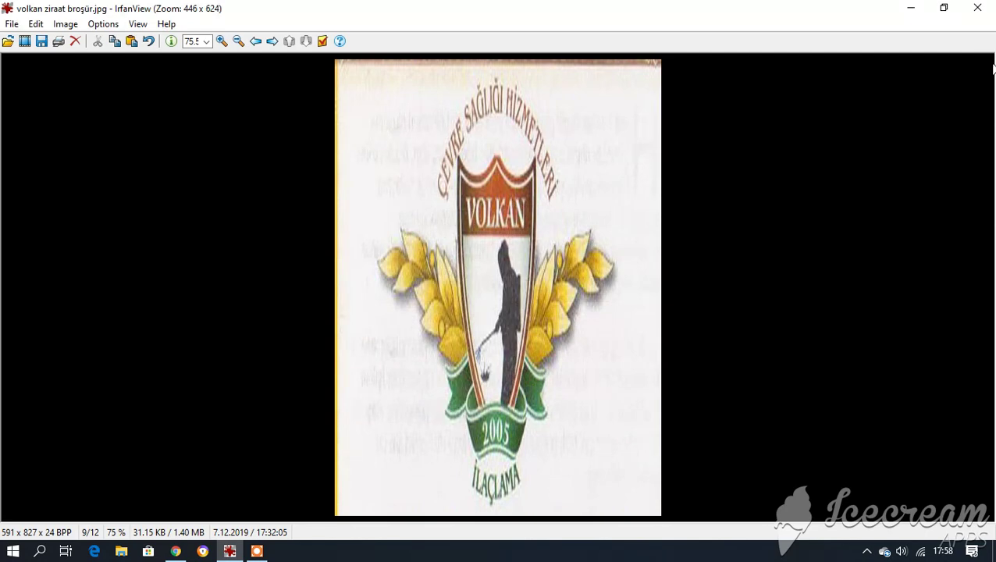
left_click(977, 7)
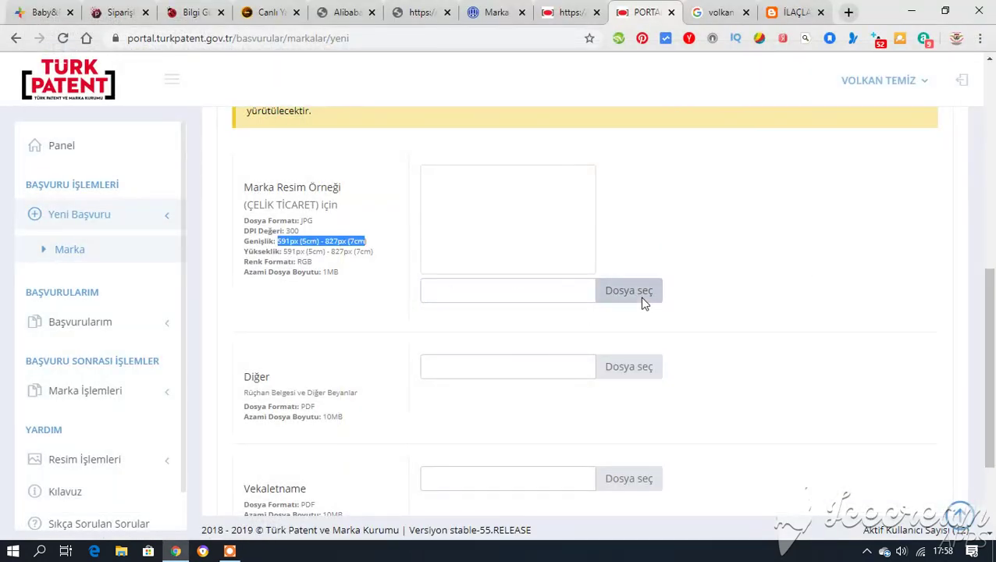
Check the Diğer and Vekaletname upload fields and try to proceed to the Ödeme stage without uploading any files.
scroll(672, 296, "down", 2)
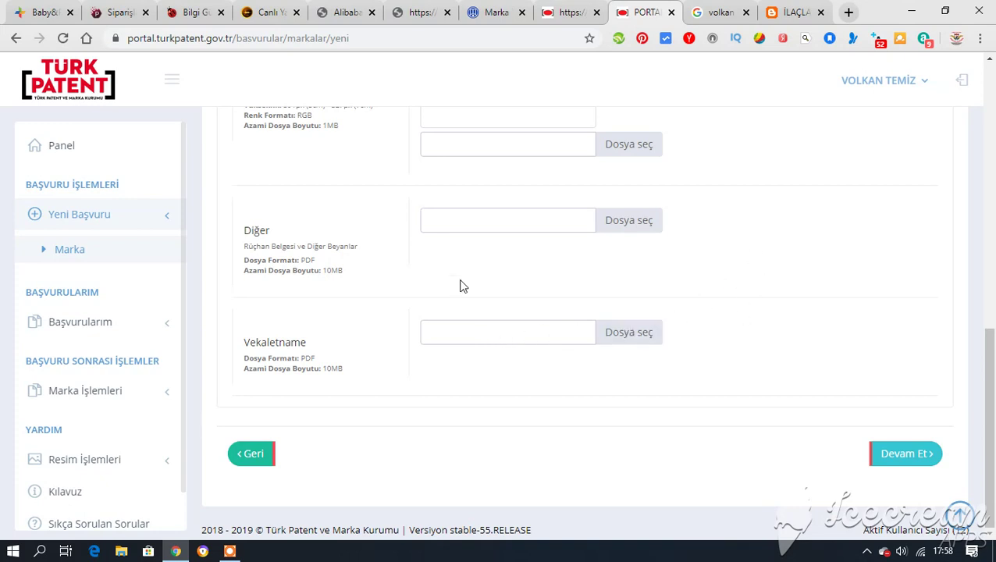
scroll(450, 281, "up", 1)
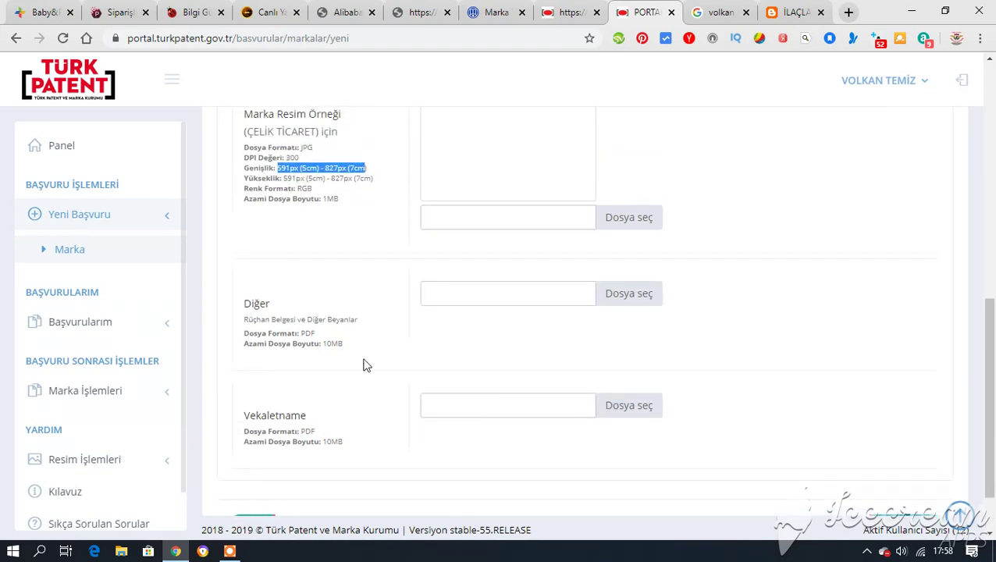
scroll(663, 305, "down", 1)
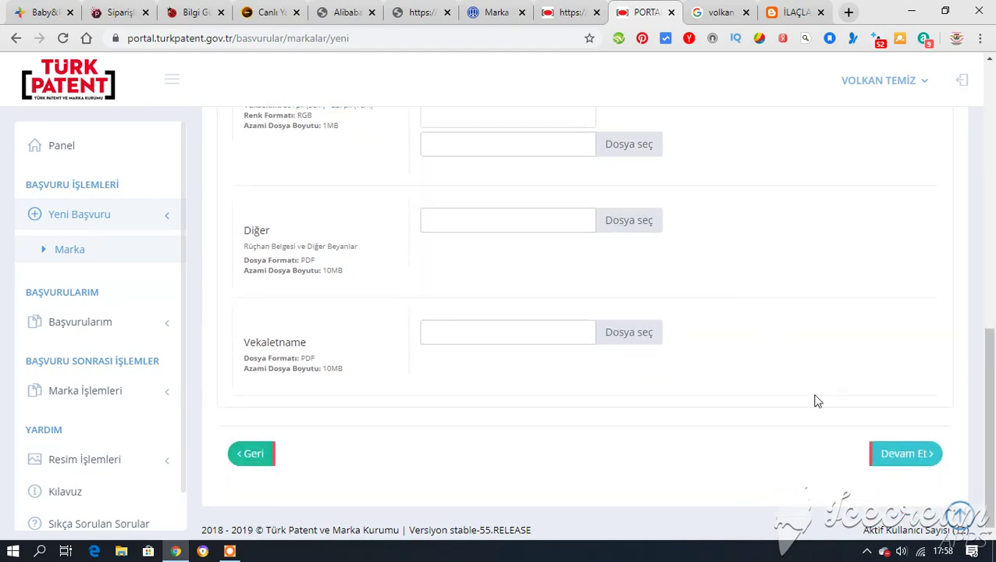
left_click(897, 453)
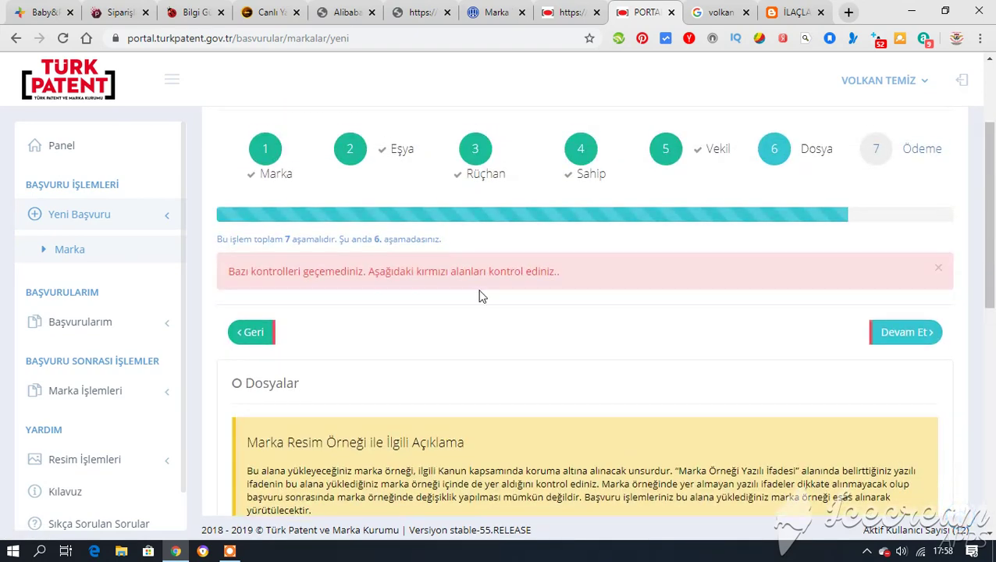
Open the file selection for the required Marka Resim Örneği image.
scroll(546, 303, "down", 1)
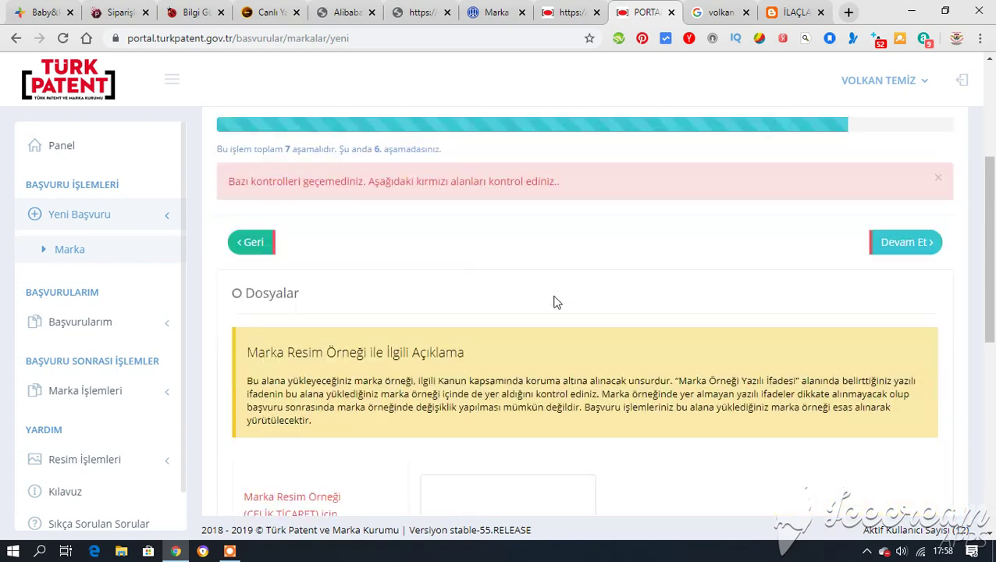
scroll(553, 303, "down", 3)
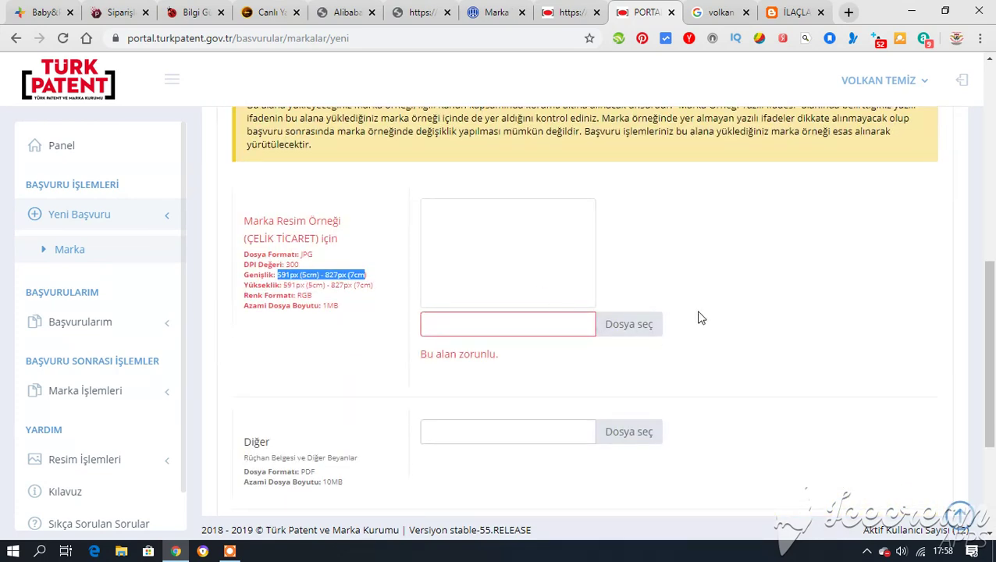
scroll(699, 318, "up", 2)
scroll(417, 406, "up", 3)
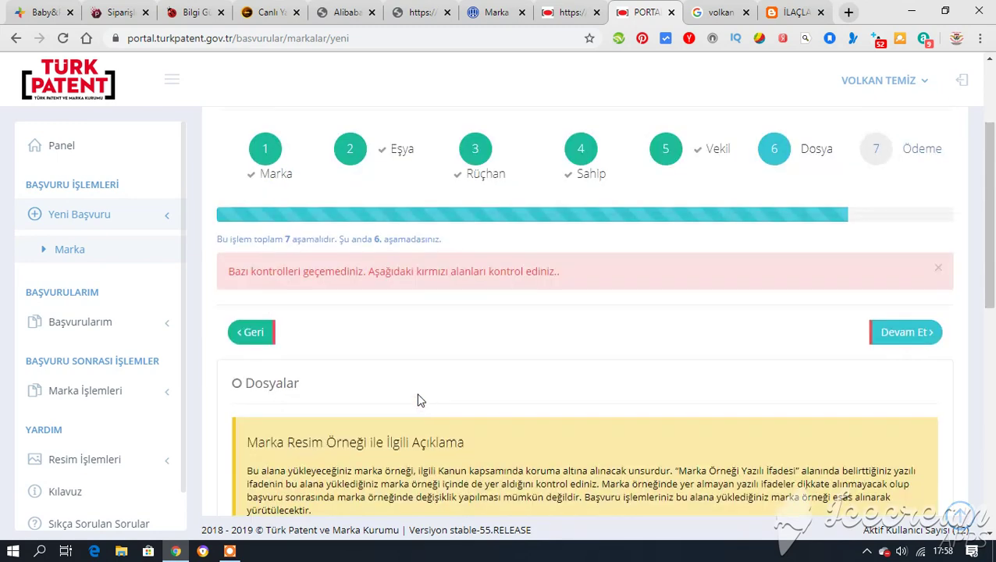
scroll(469, 409, "down", 3)
left_click(625, 473)
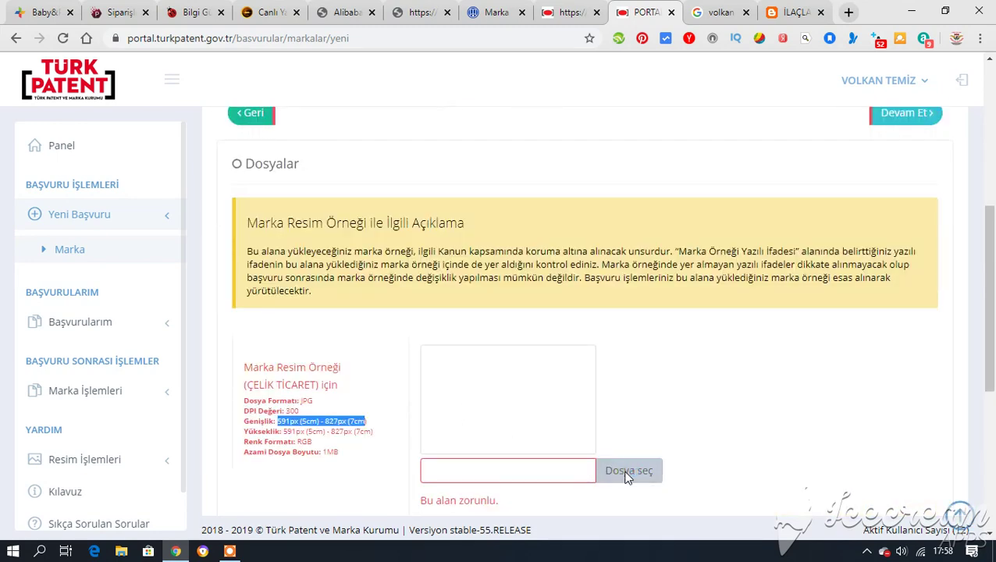
left_click(625, 473)
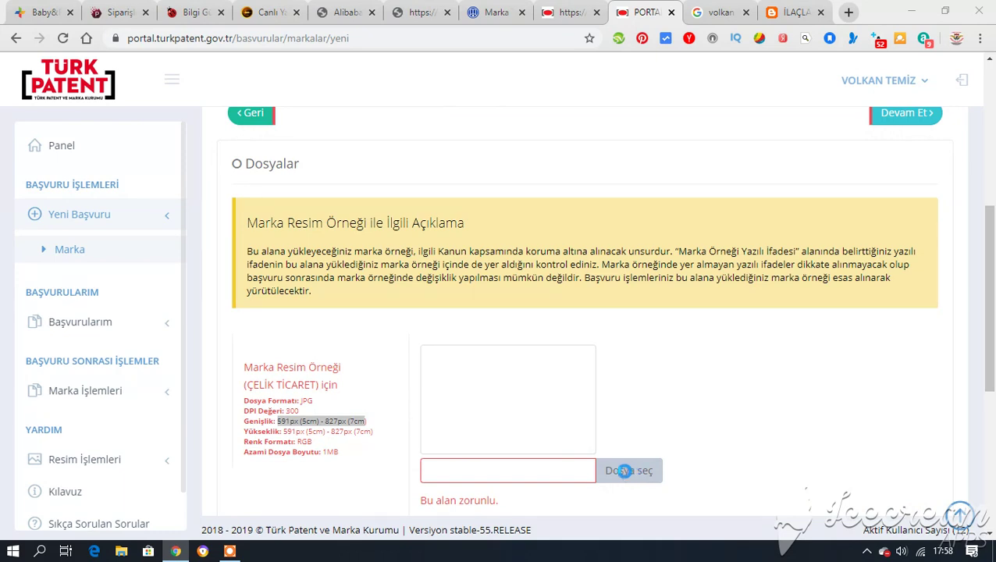